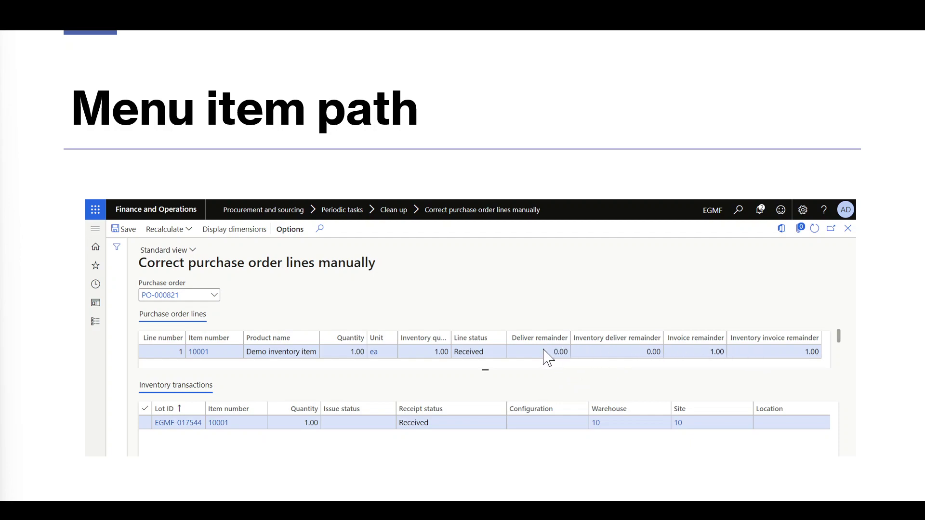
pyautogui.click(196, 238)
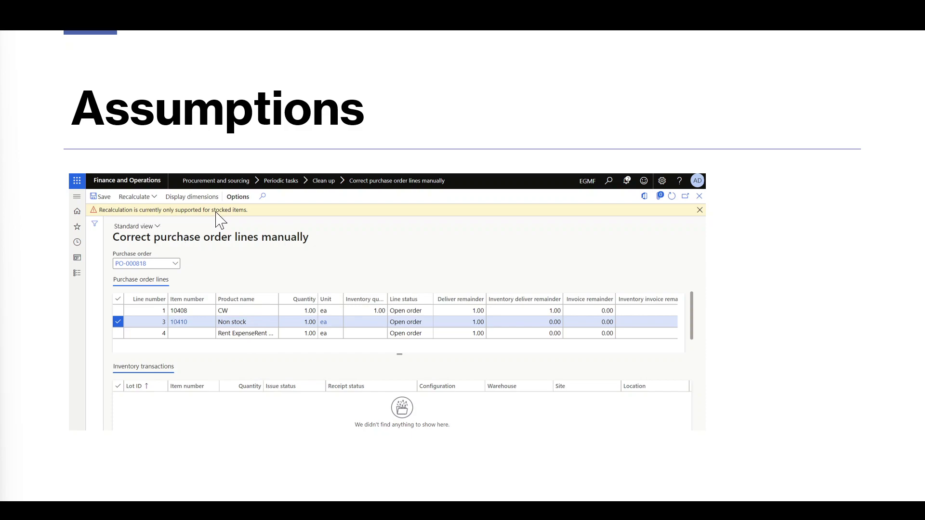
pyautogui.click(247, 333)
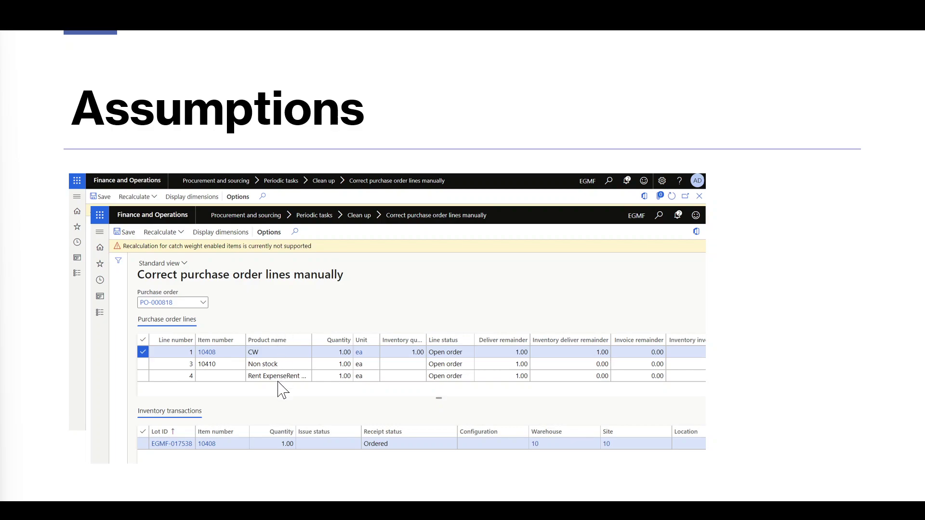
pyautogui.click(271, 354)
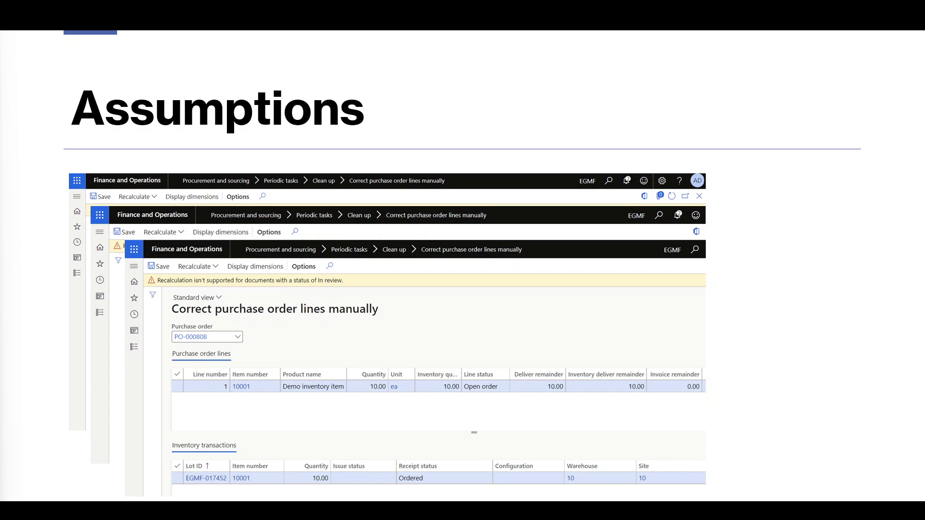
pyautogui.press('Right')
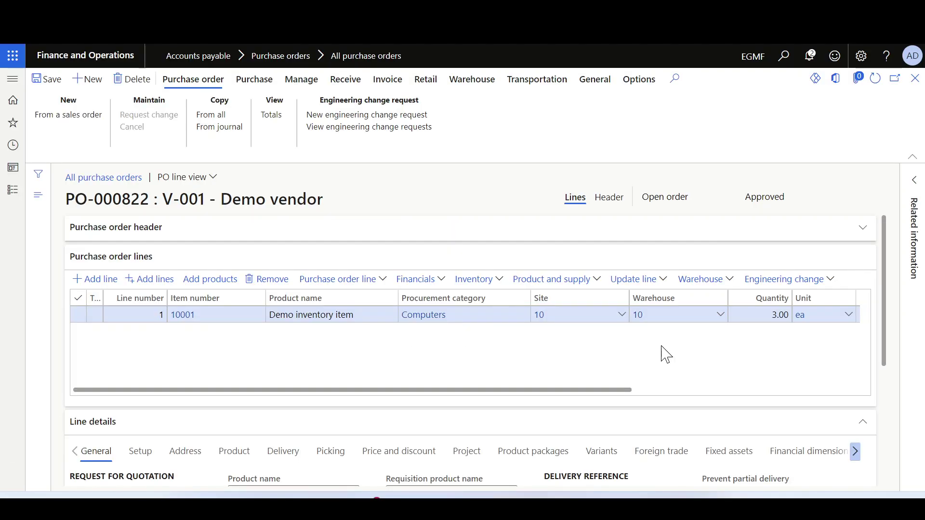
# Try to cancel the remaining deliver quantity on the item 10001 line of purchase order PO-000822, then close the dialog.
pyautogui.click(639, 287)
pyautogui.click(651, 120)
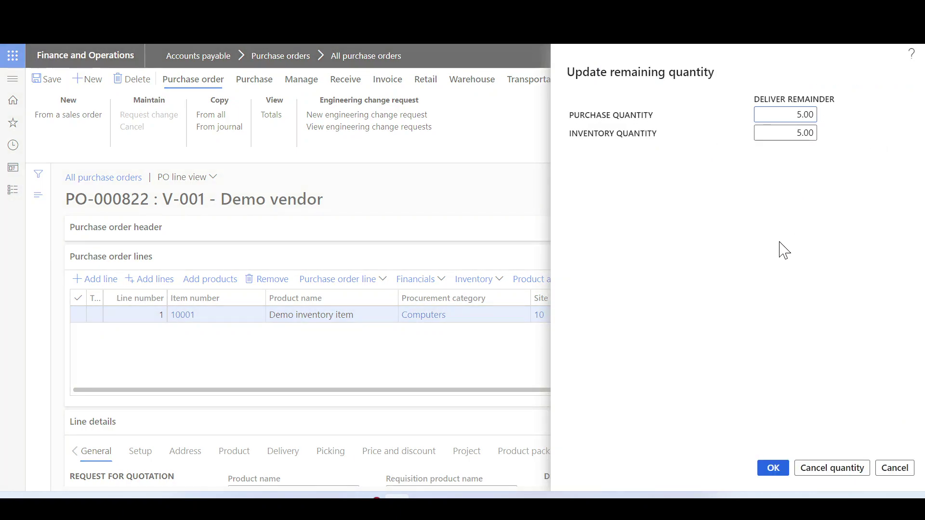
pyautogui.click(837, 470)
pyautogui.click(890, 54)
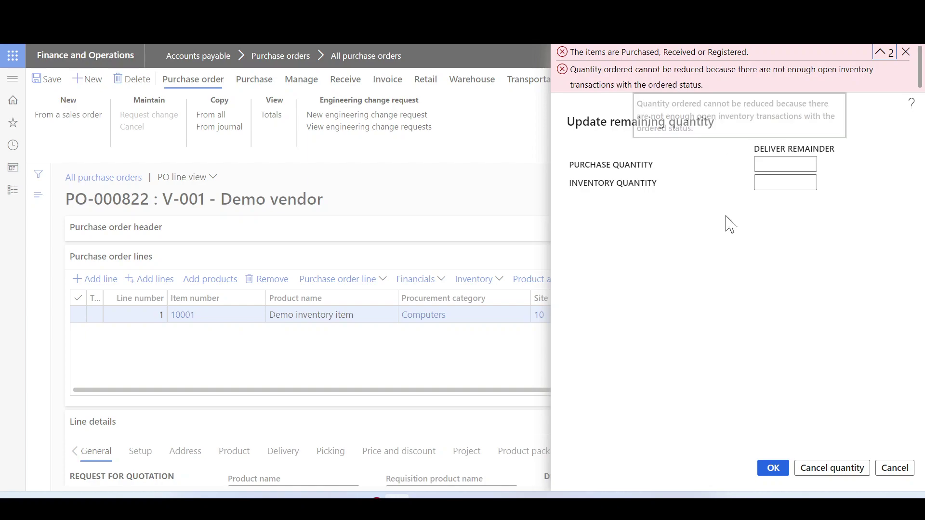
pyautogui.click(895, 467)
# Check the inventory transactions of the item 10001 line and reopen its deliver remainder for comparison.
pyautogui.click(477, 279)
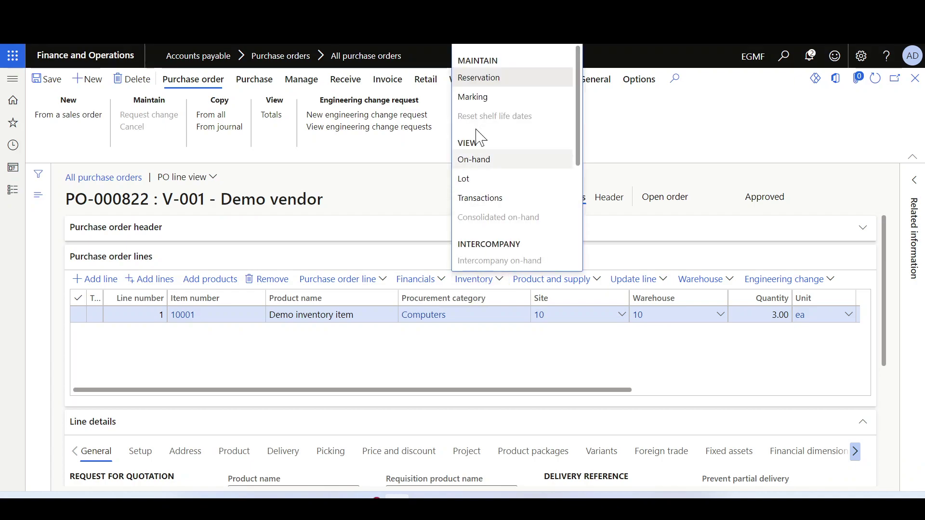
pyautogui.click(495, 209)
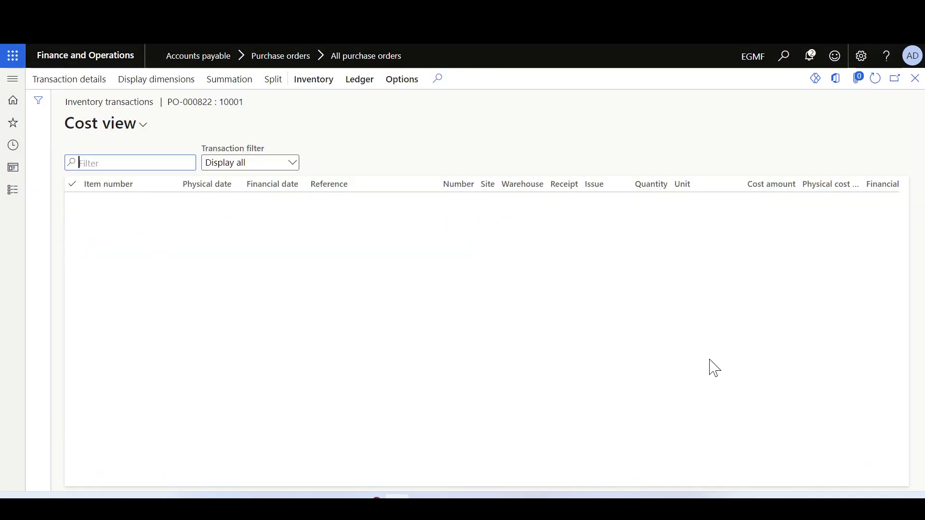
pyautogui.click(709, 202)
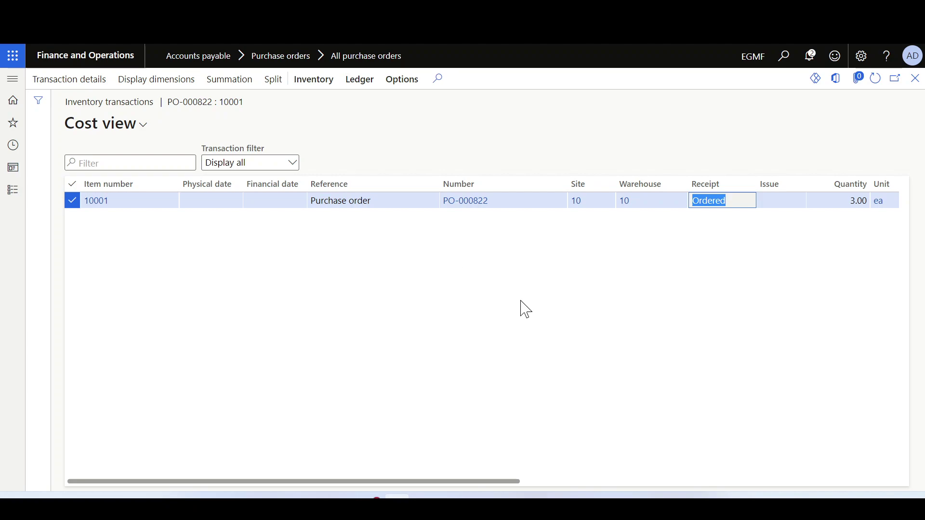
pyautogui.press('Escape')
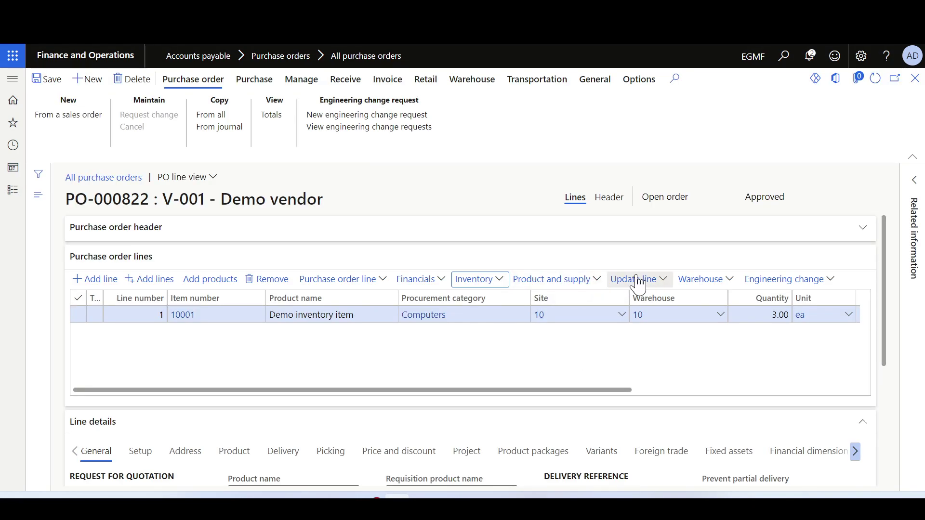
pyautogui.click(638, 281)
pyautogui.click(660, 120)
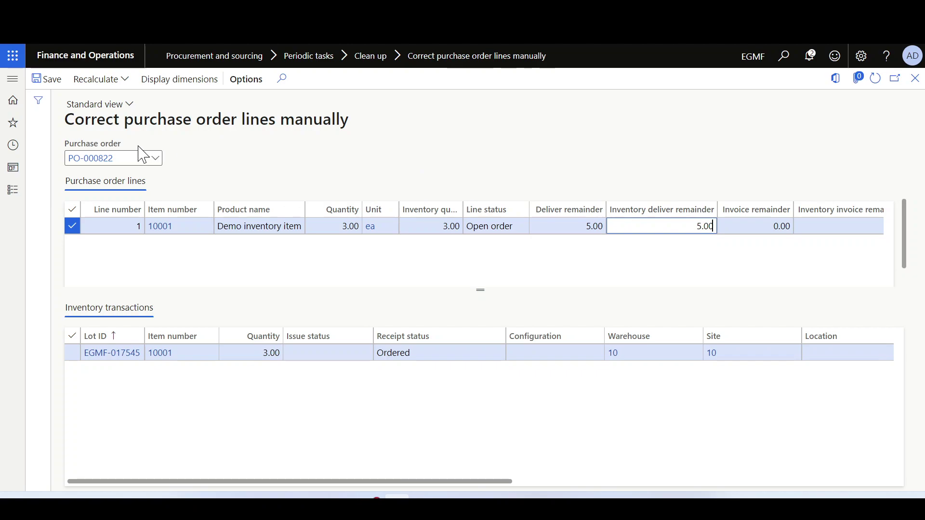
# On the Correct purchase order lines manually page, recalculate the deliver remainder for line 1 of PO-000822 and apply the changes.
pyautogui.click(628, 275)
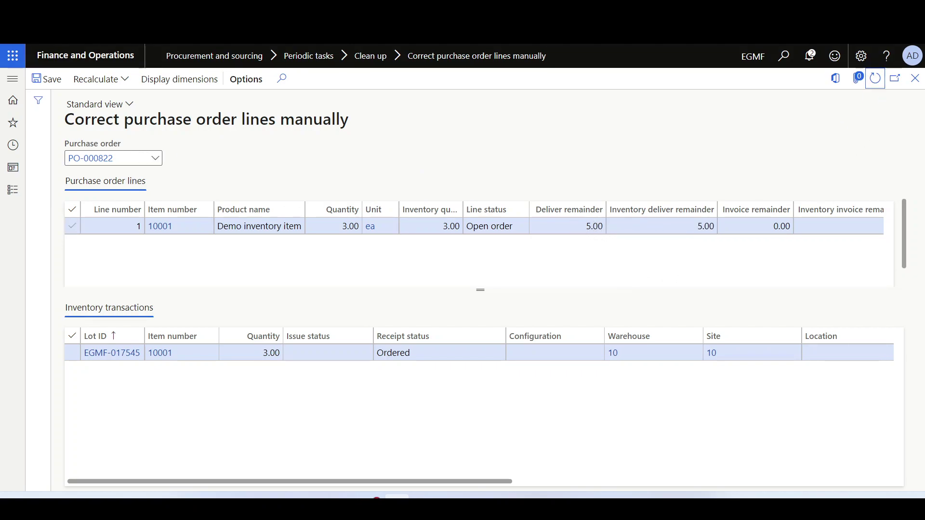
pyautogui.click(597, 224)
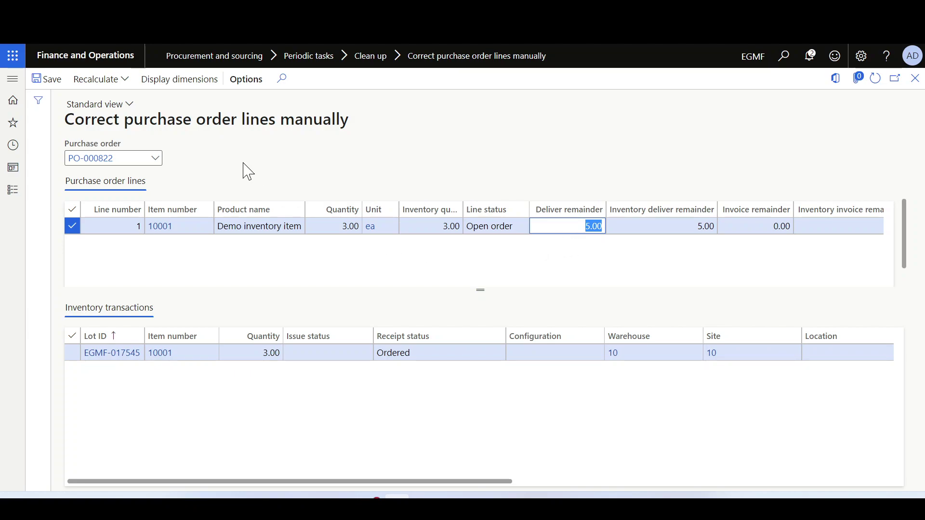
pyautogui.click(125, 90)
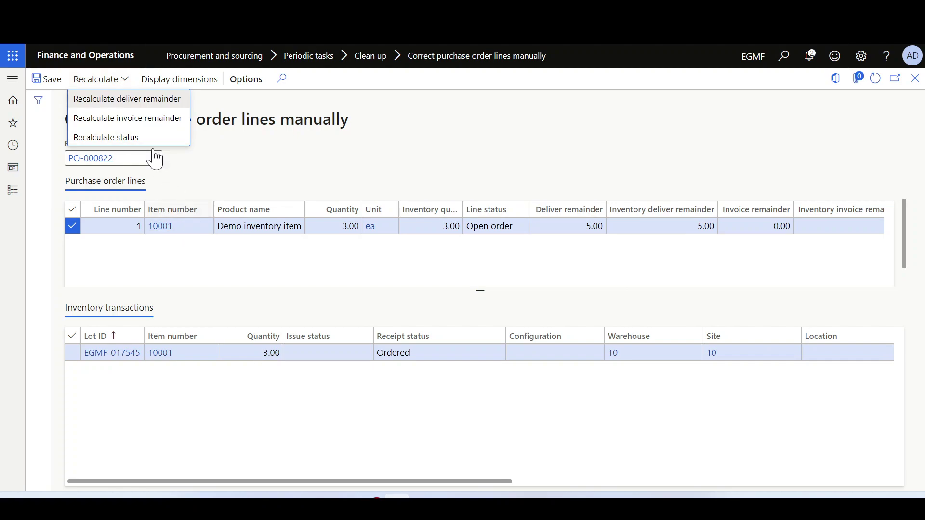
pyautogui.click(121, 100)
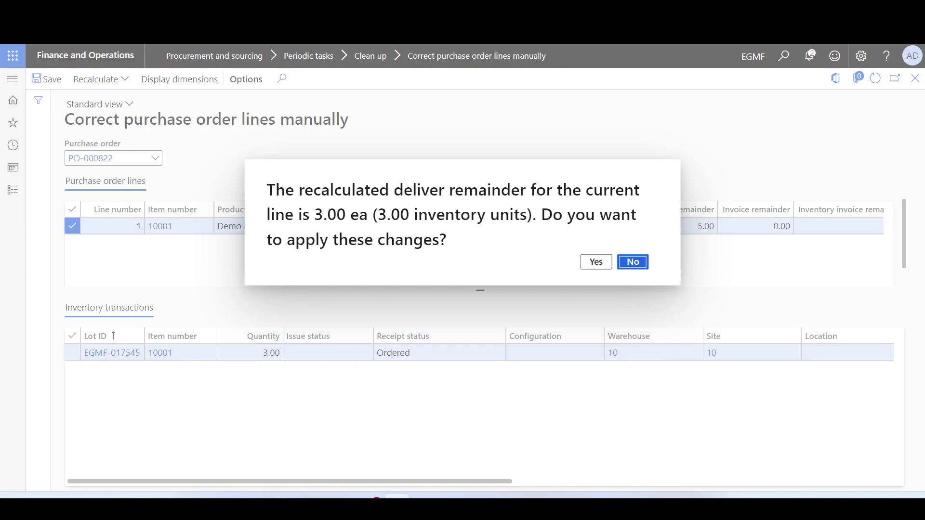
pyautogui.moveTo(532, 214); pyautogui.dragTo(311, 214)
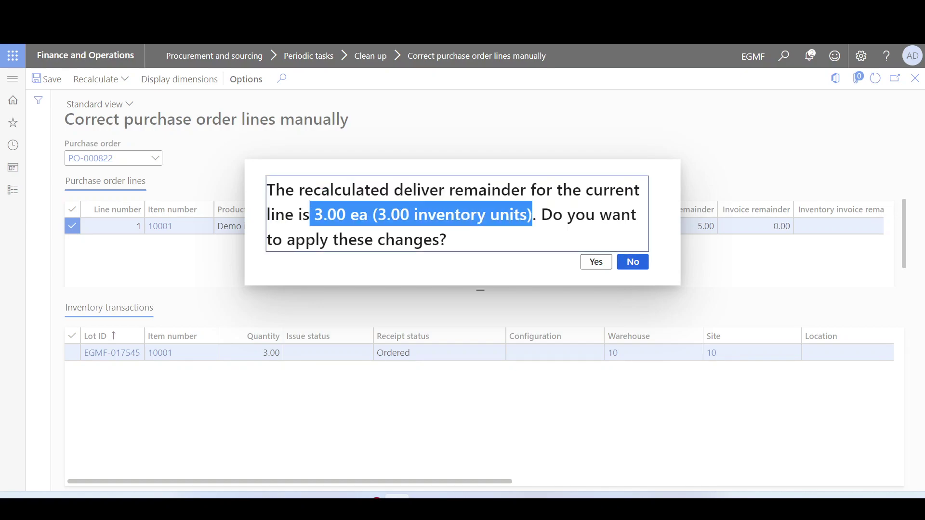
pyautogui.click(449, 232)
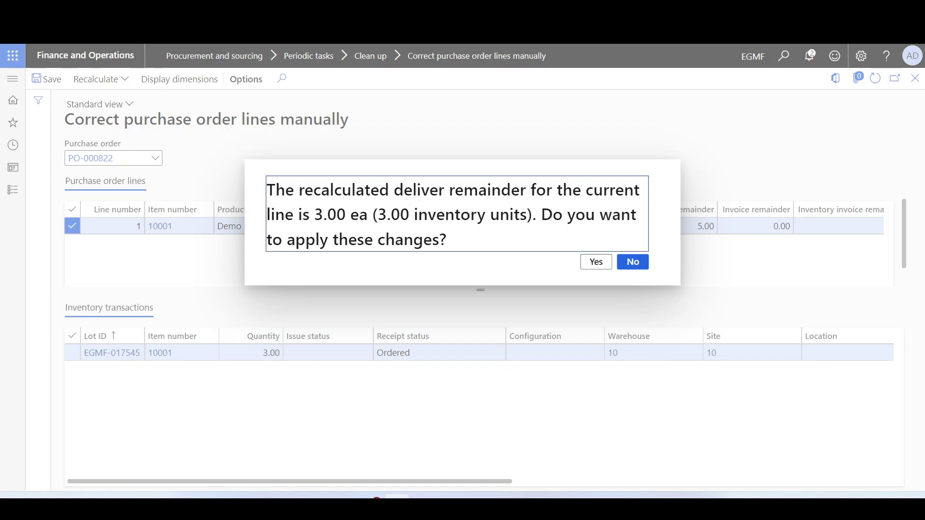
pyautogui.click(595, 262)
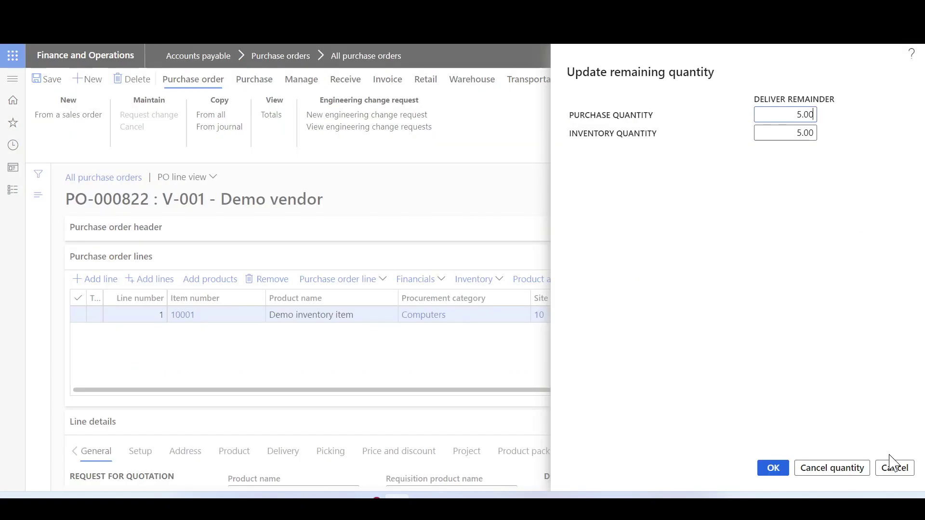
# Close the outdated remaining quantity dialog, refresh the purchase order, and cancel the item 10001 line's remaining deliver quantity.
pyautogui.click(893, 466)
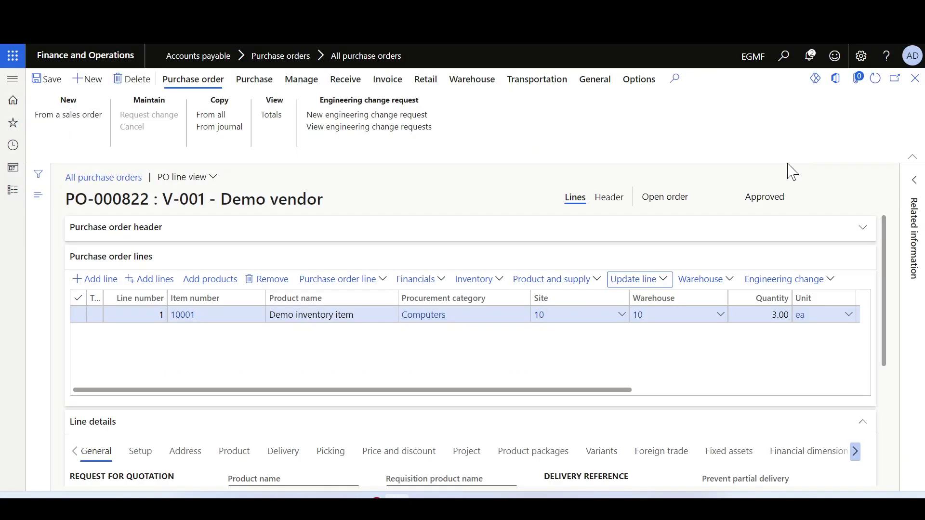
pyautogui.click(875, 79)
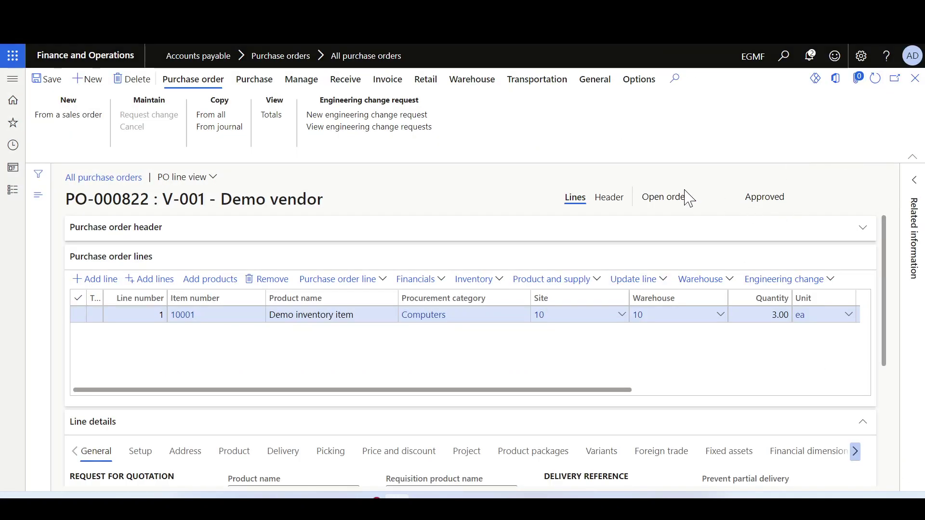
pyautogui.click(635, 279)
pyautogui.click(643, 121)
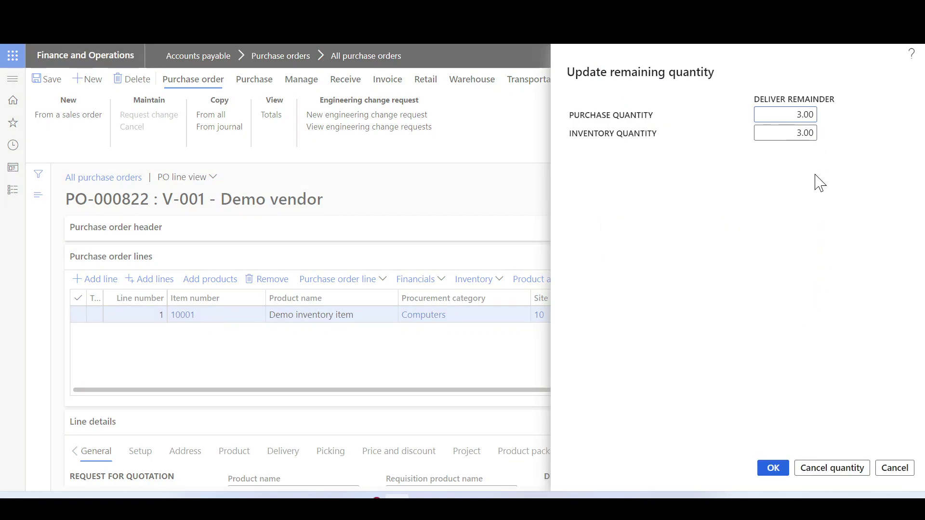
pyautogui.click(828, 469)
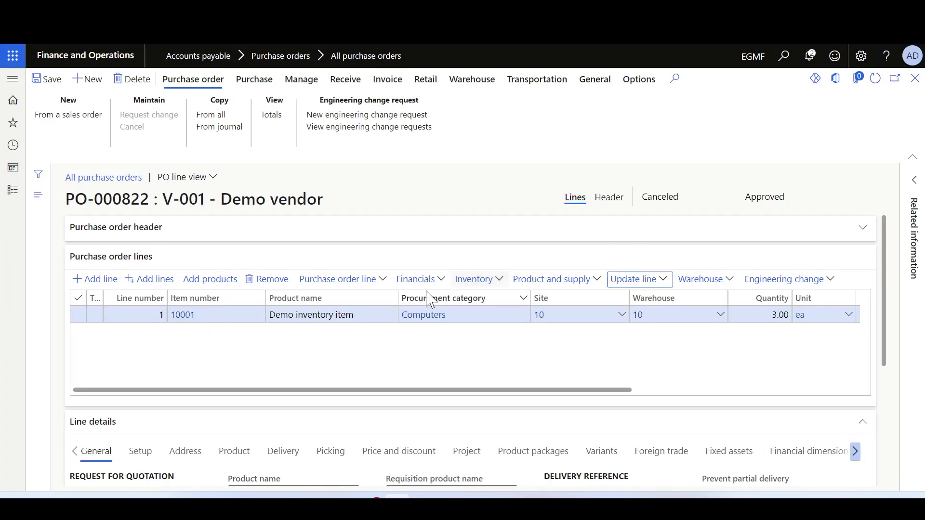
# Check the inventory transactions of the item 10001 line, then return to the purchase order.
pyautogui.click(474, 284)
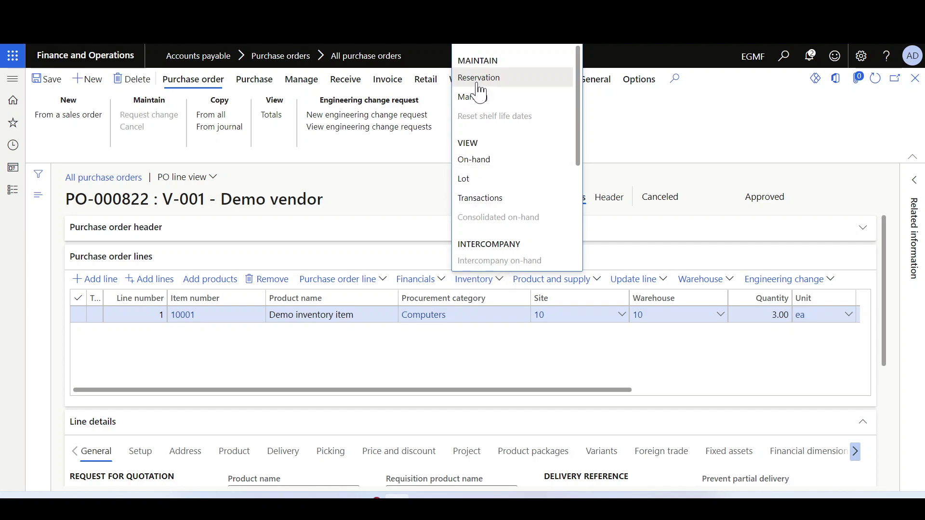
pyautogui.click(483, 201)
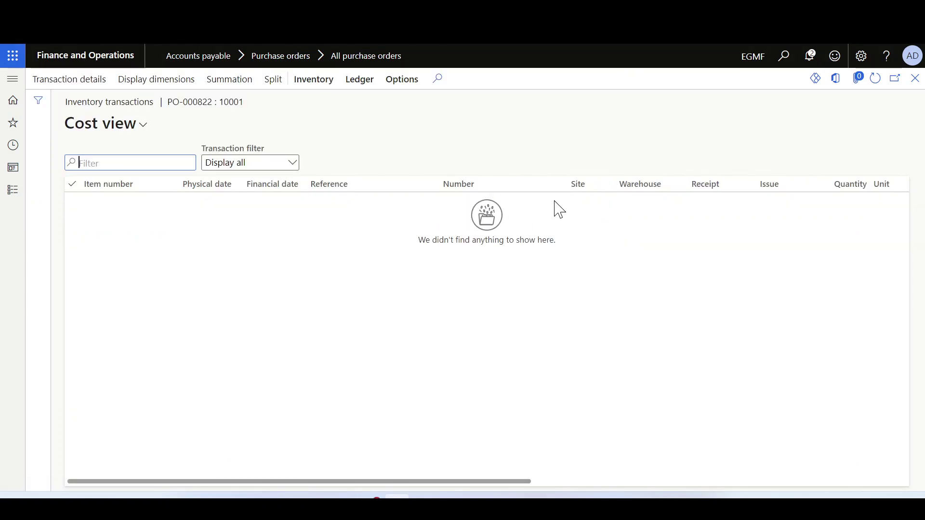
pyautogui.press('Escape')
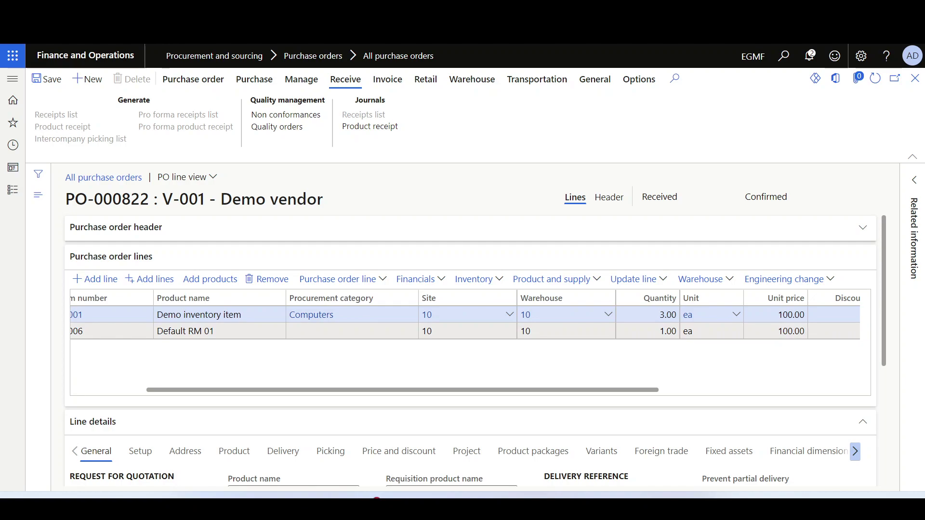
# Compare the line status of both PO-000822 lines and view the inventory transactions of line 1.
pyautogui.hscroll(5, 792, 360)
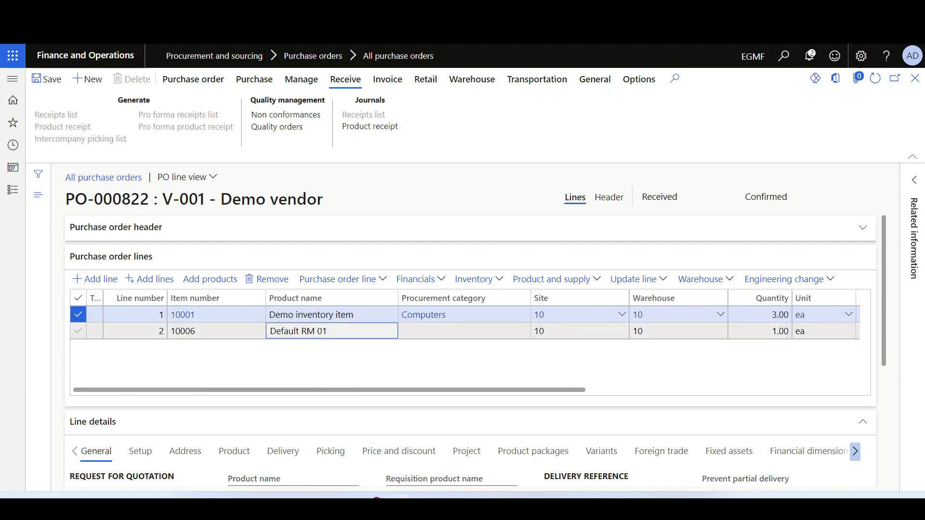
pyautogui.hscroll(5, 699, 362)
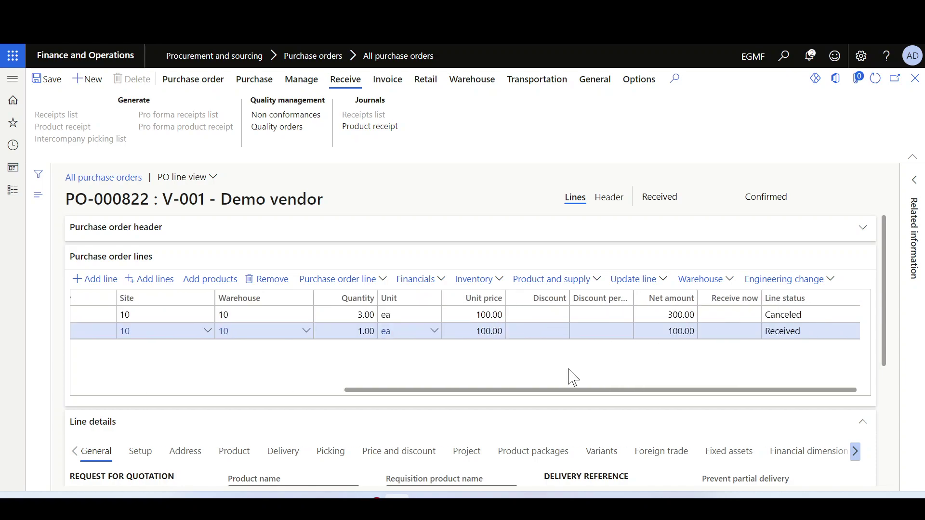
pyautogui.hscroll(-5, 322, 365)
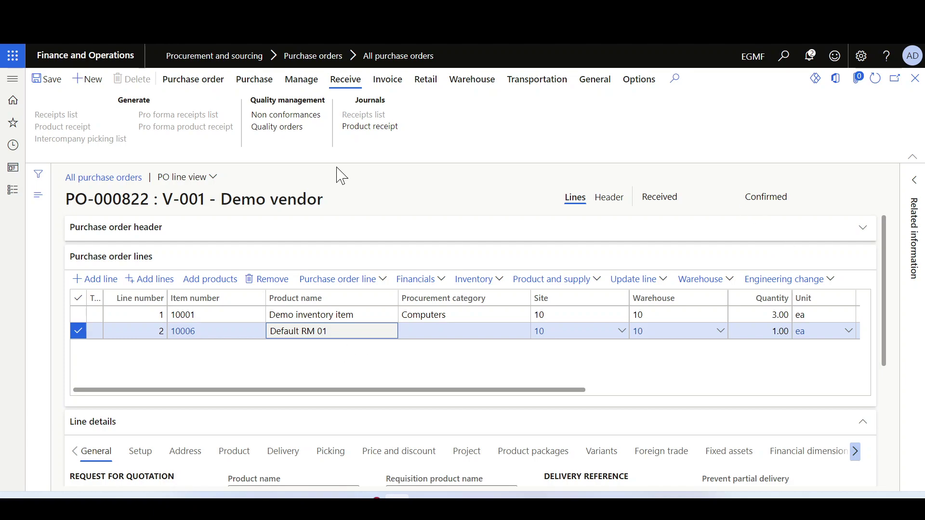
pyautogui.click(314, 316)
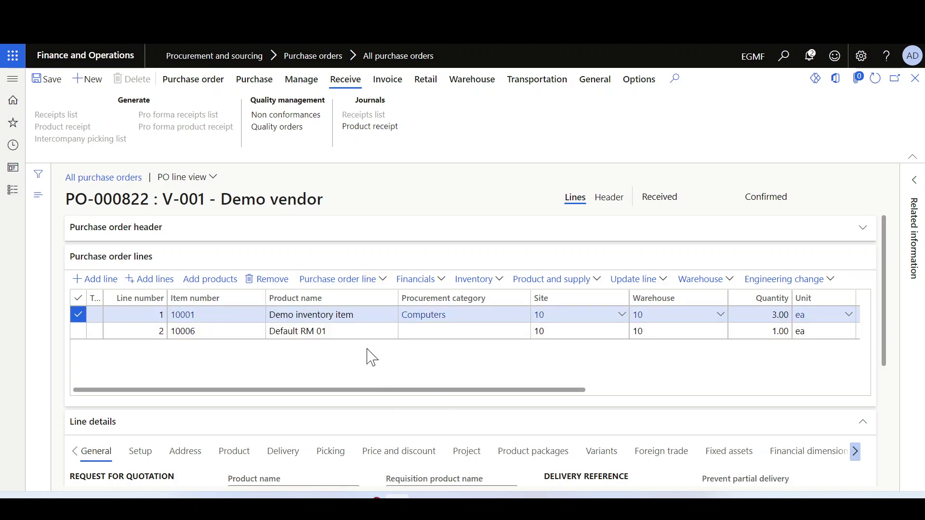
pyautogui.click(479, 281)
pyautogui.click(485, 202)
# Review the receipt status of the inventory transactions for the item 10006 line, then return to the purchase order.
pyautogui.click(453, 332)
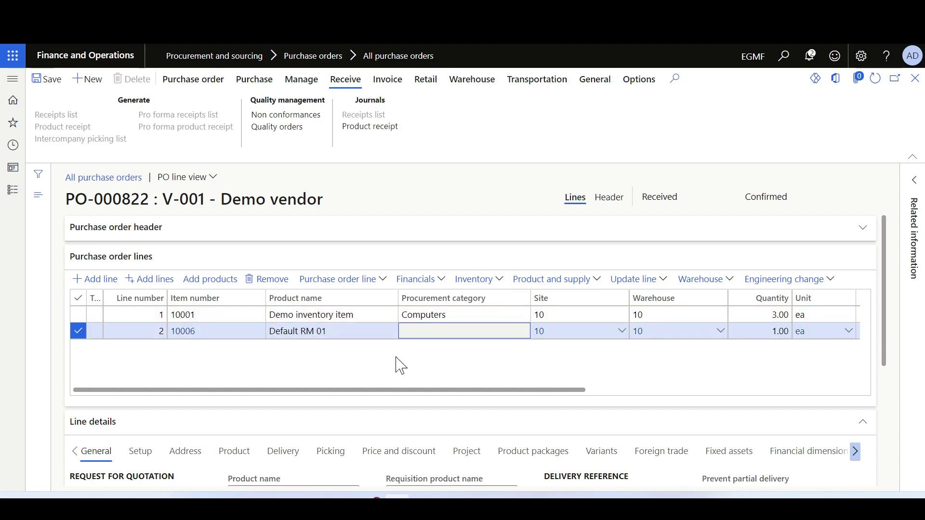
pyautogui.click(467, 279)
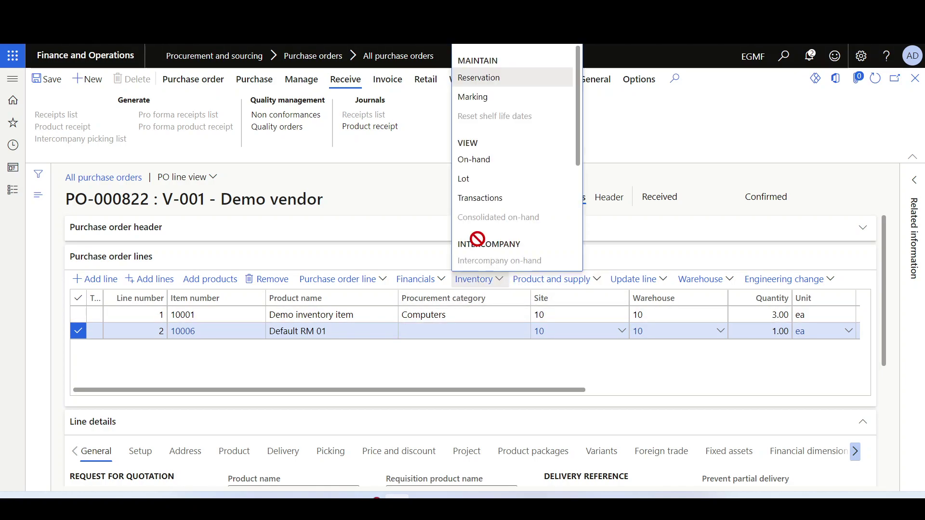
pyautogui.click(477, 199)
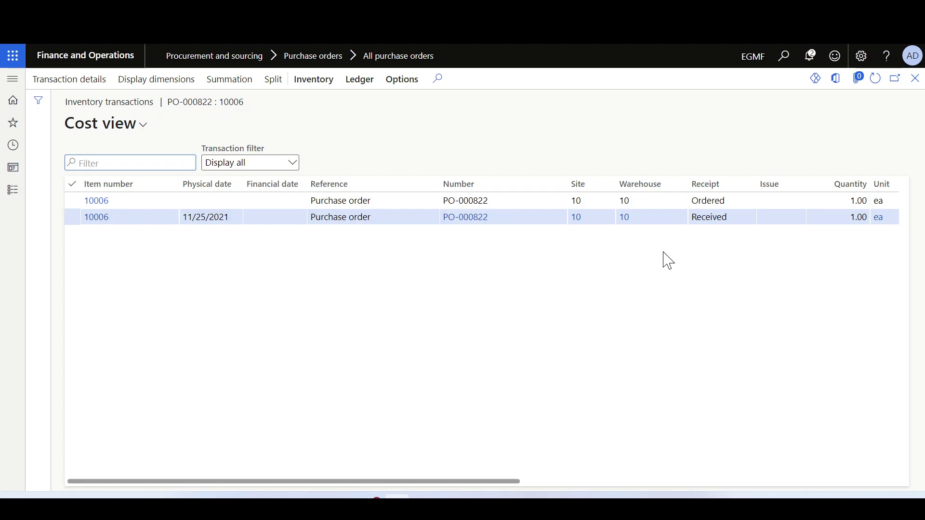
pyautogui.click(710, 218)
pyautogui.press('Up')
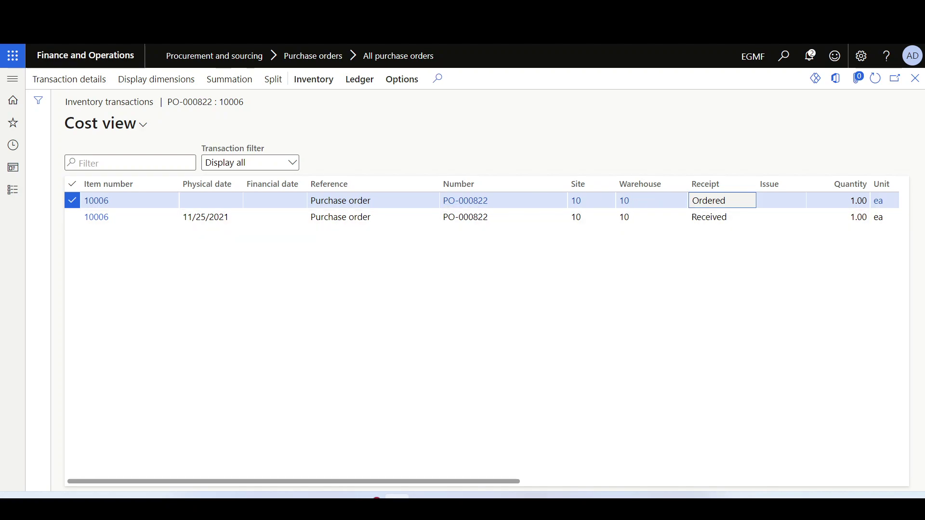
pyautogui.press('Escape')
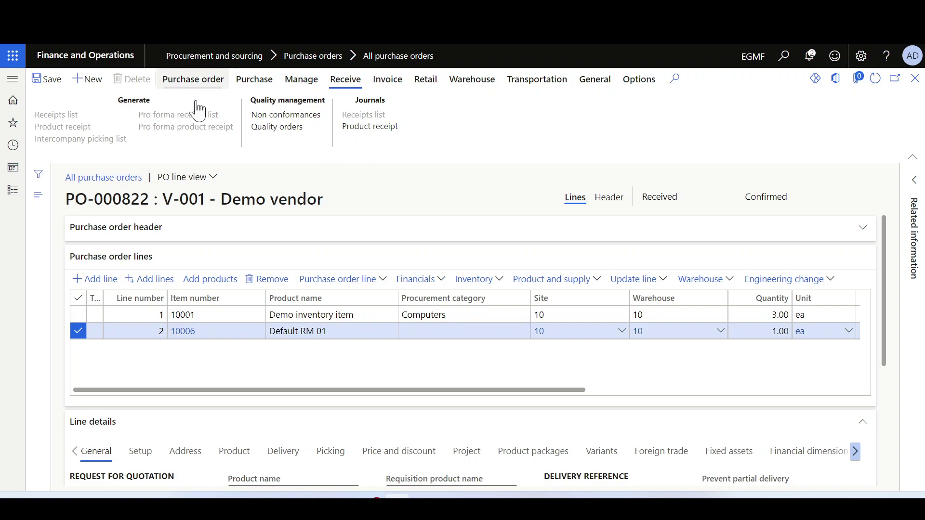
# Try to cancel the remaining deliver quantity of the item 10001 line, and check its inventory transactions.
pyautogui.click(458, 315)
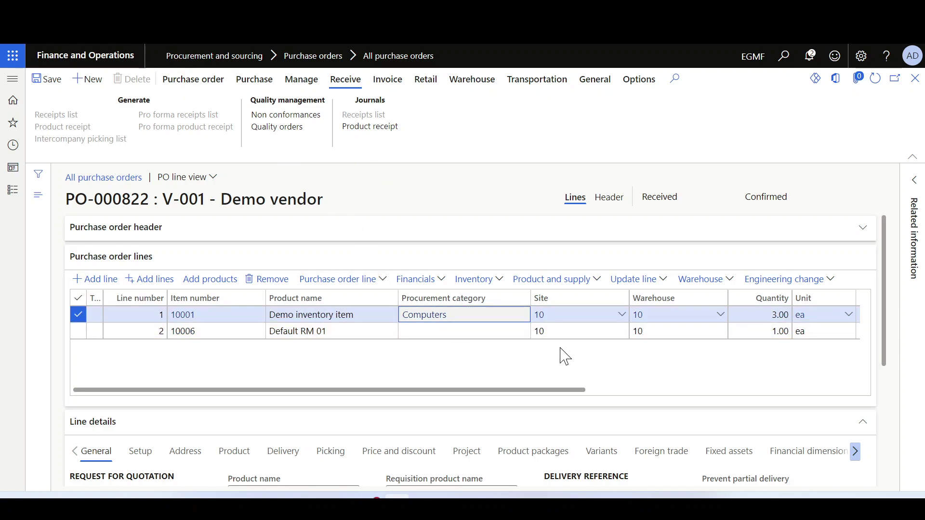
pyautogui.click(637, 282)
pyautogui.click(641, 127)
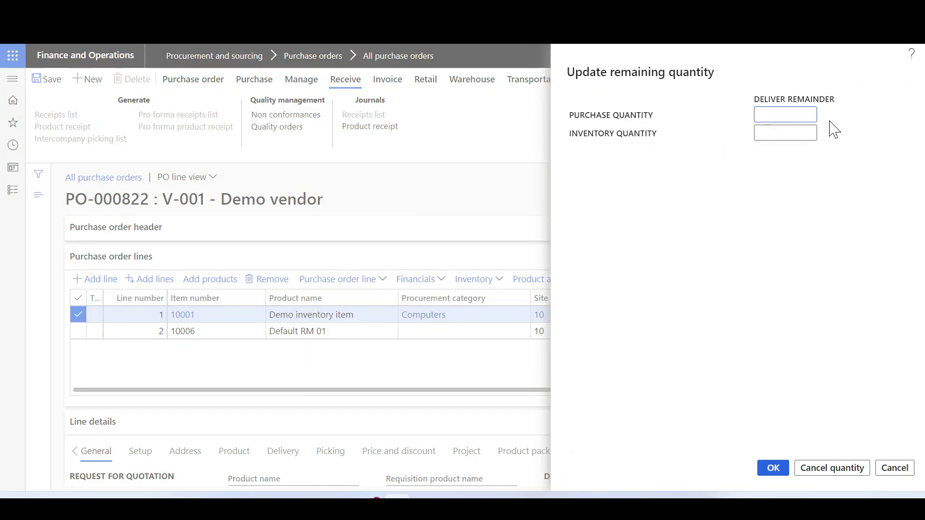
pyautogui.click(826, 470)
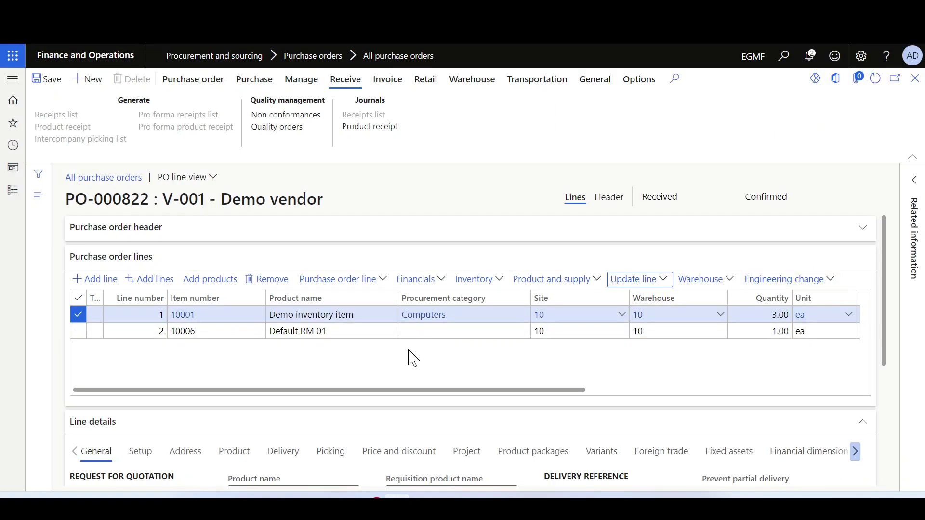
pyautogui.click(477, 280)
pyautogui.click(484, 200)
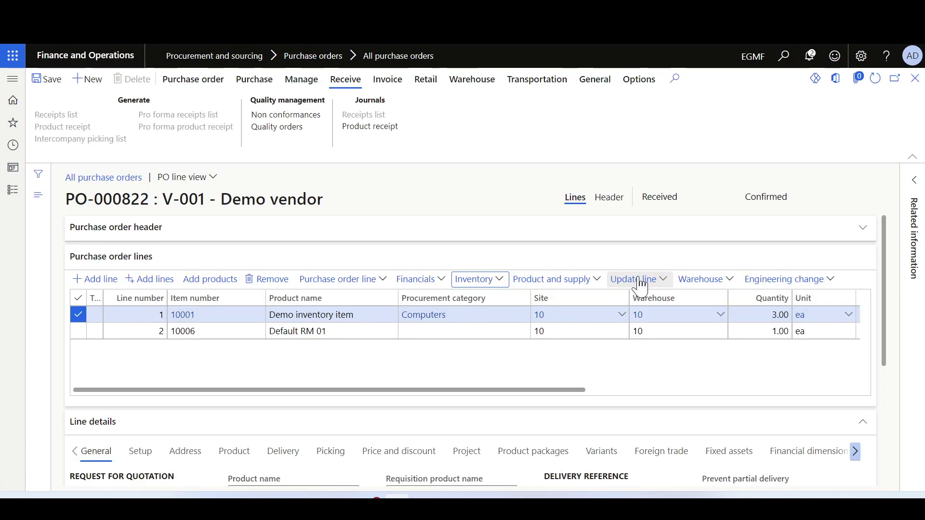
# Set the item 10001 line's deliver remainder purchase quantity to 3 and check its inventory transactions.
pyautogui.click(635, 280)
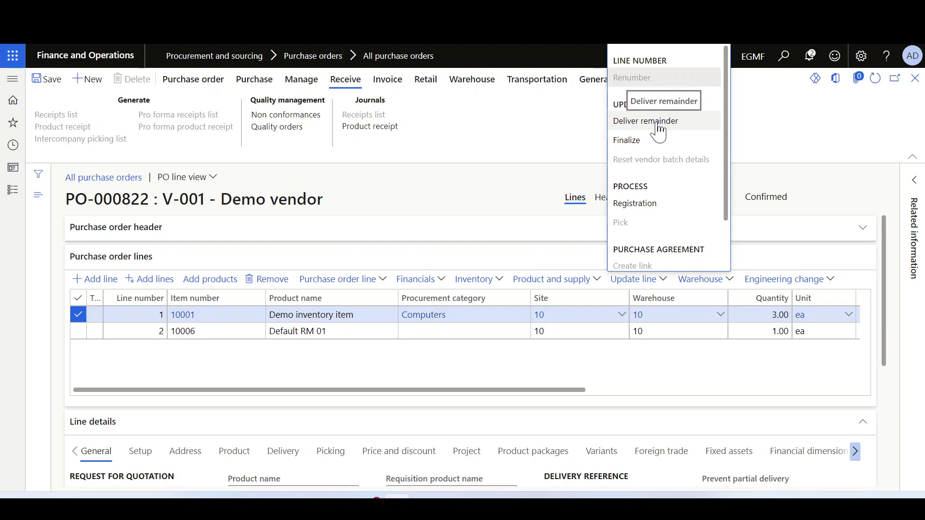
pyautogui.click(658, 126)
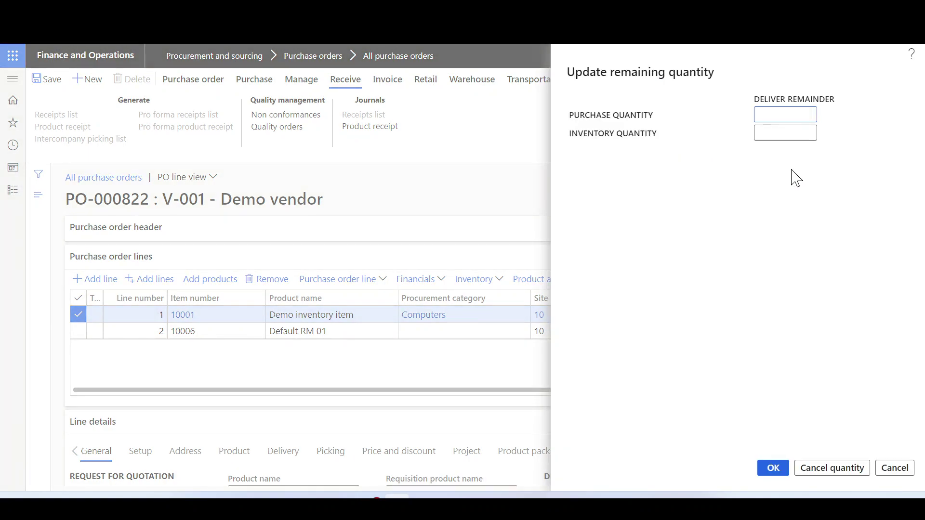
pyautogui.write('3')
pyautogui.press('Tab')
pyautogui.click(772, 468)
pyautogui.click(478, 280)
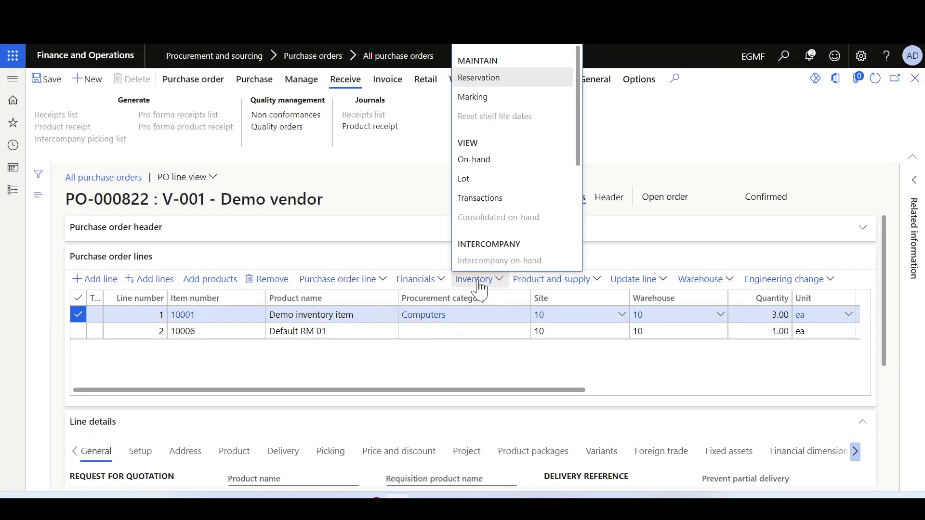
pyautogui.click(482, 200)
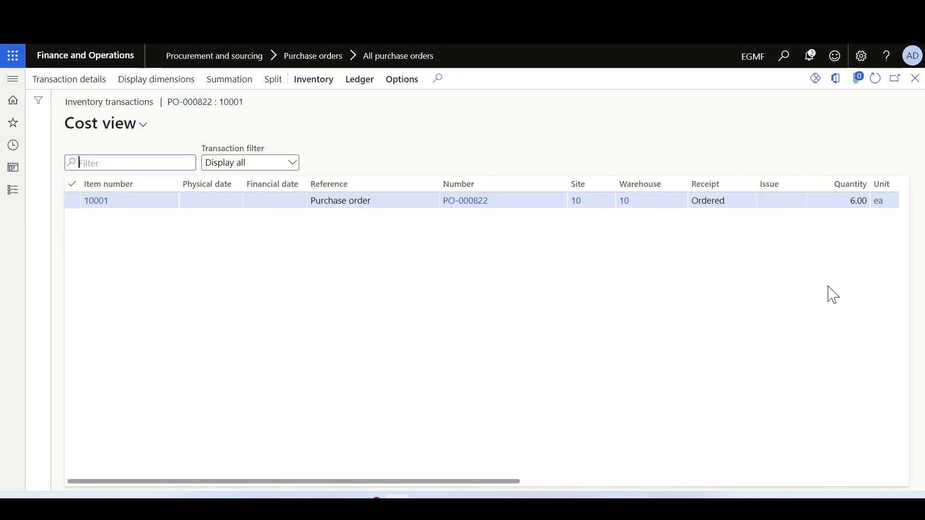
pyautogui.press('Escape')
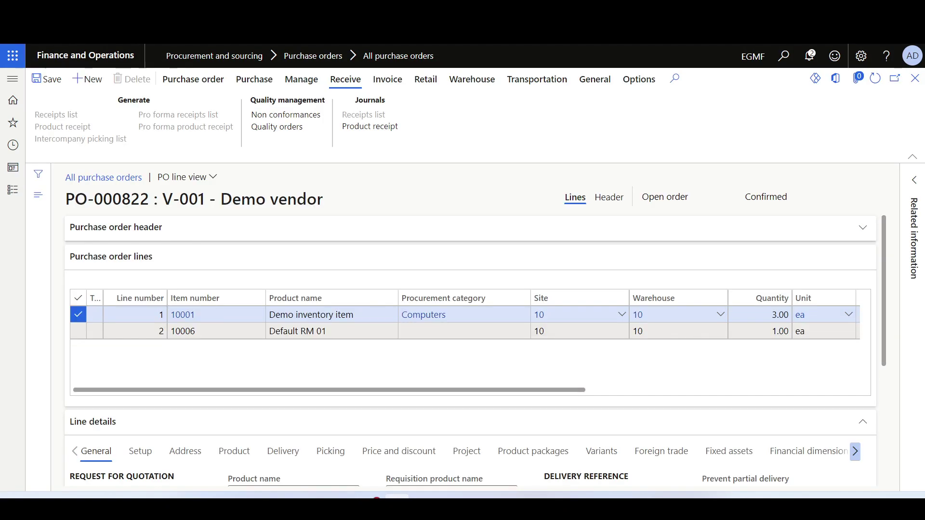
# Cancel the deliver remainder of 3 just entered on the item 10001 line.
pyautogui.click(651, 280)
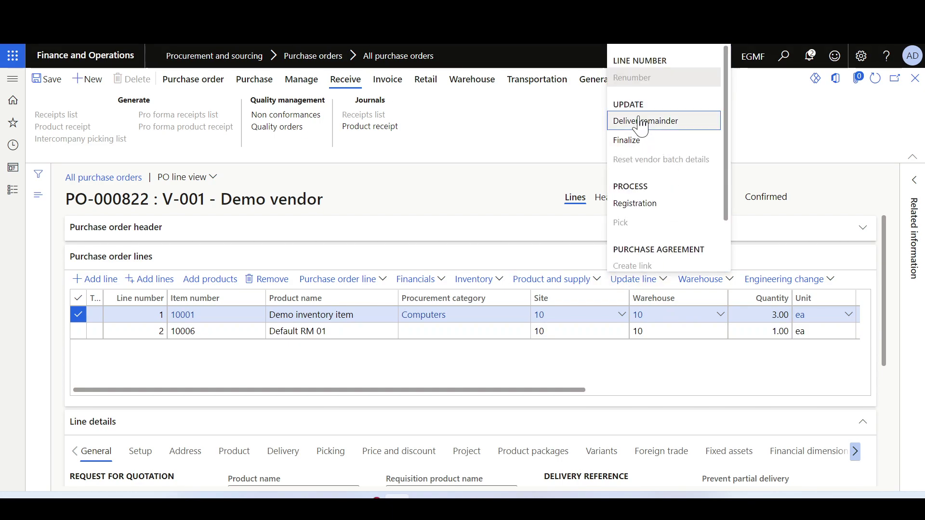
pyautogui.click(640, 121)
pyautogui.click(832, 468)
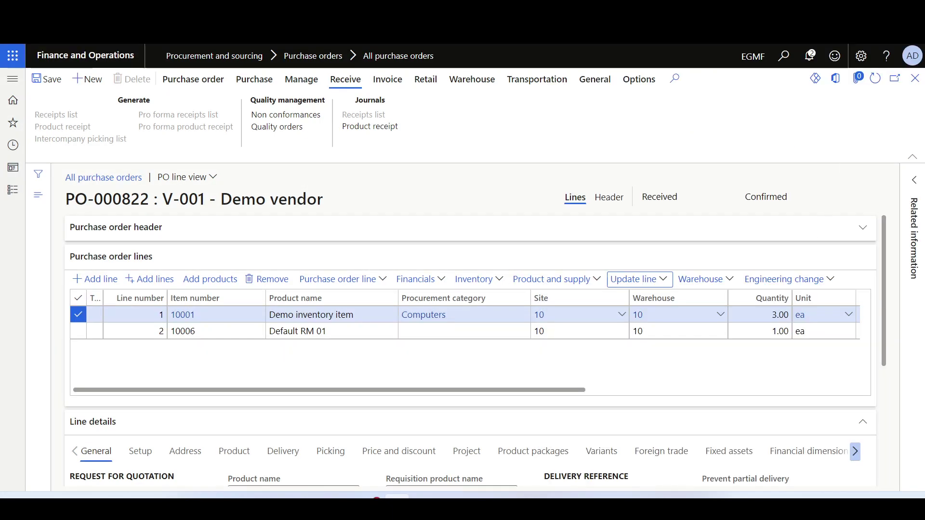
# Review the inventory transactions of the item 10001 line, then return to the Correct purchase order lines manually page.
pyautogui.click(472, 288)
pyautogui.click(495, 209)
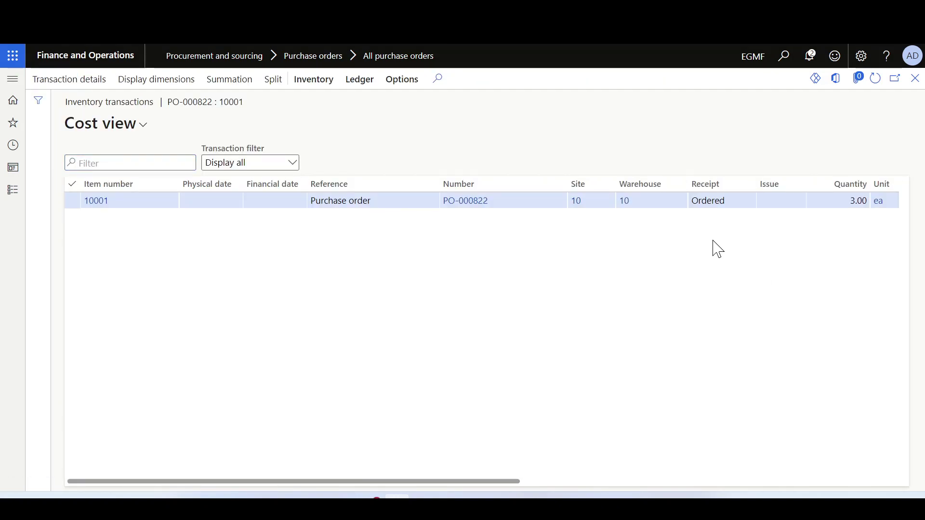
pyautogui.press('Escape')
pyautogui.press('Escape')
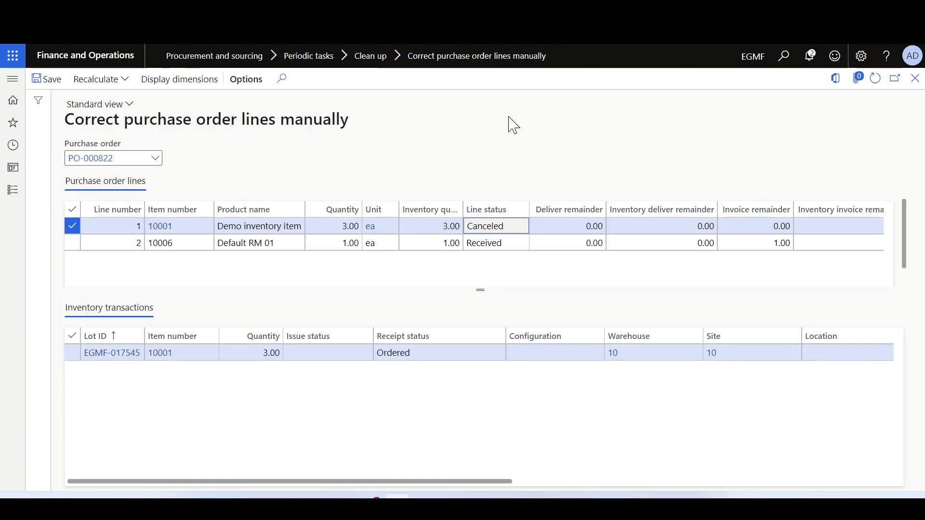
# Refresh the correction page, then recalculate the deliver remainder of the item 10001 line and apply the change.
pyautogui.click(876, 78)
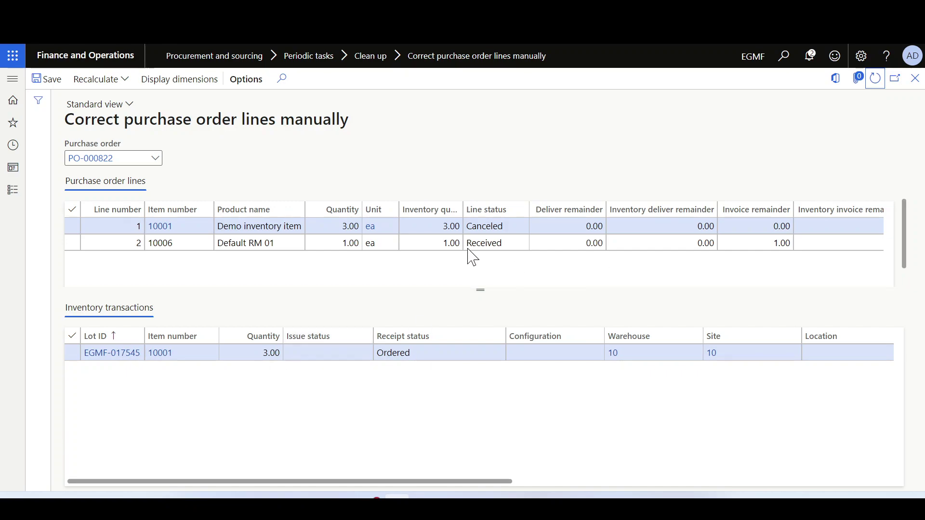
pyautogui.click(98, 86)
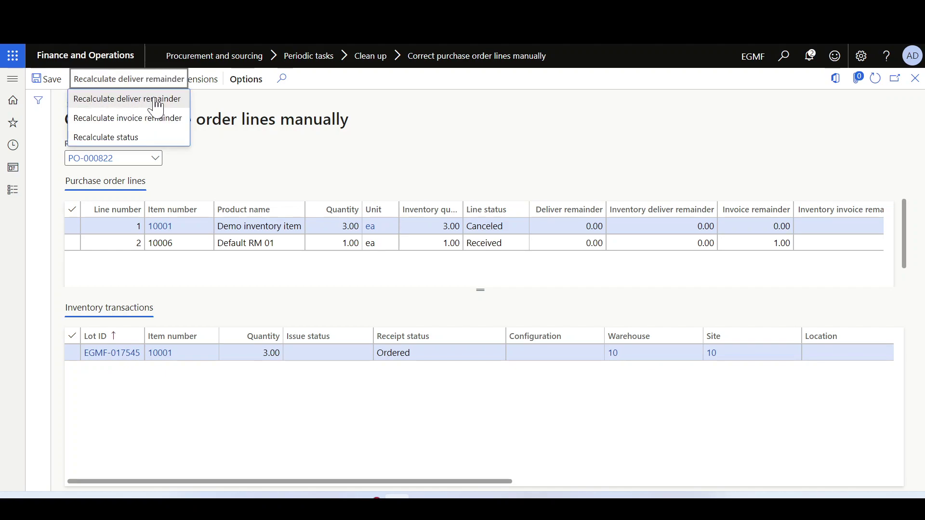
pyautogui.click(155, 100)
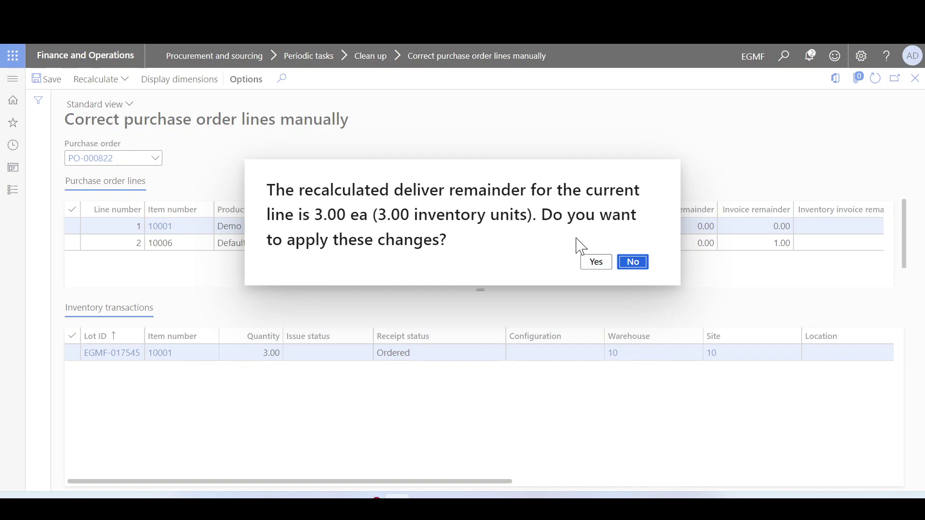
pyautogui.click(595, 262)
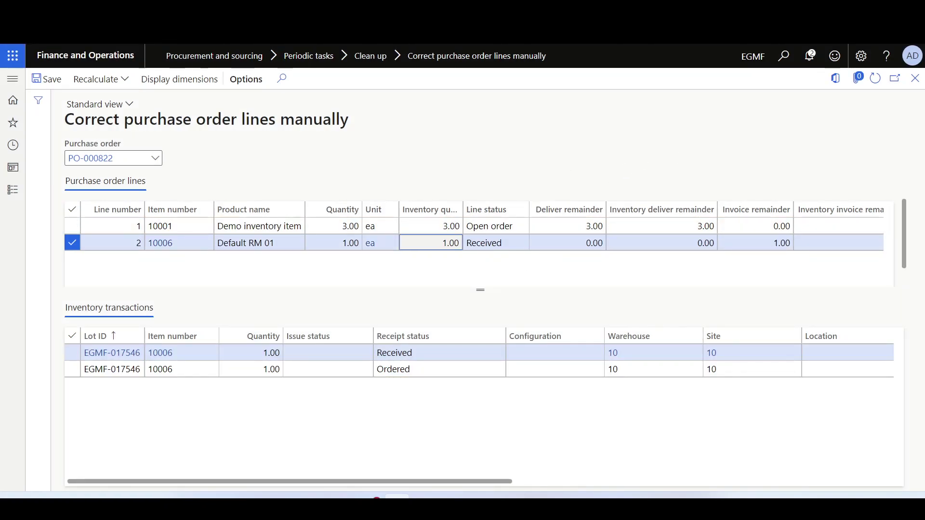
# Recalculate the deliver remainder of the item 10006 line and apply the change.
pyautogui.click(99, 80)
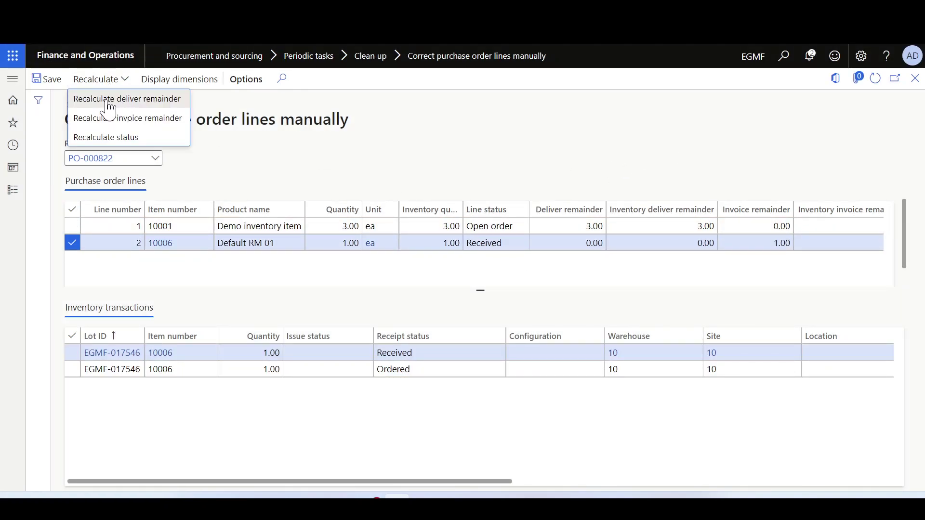
pyautogui.click(110, 99)
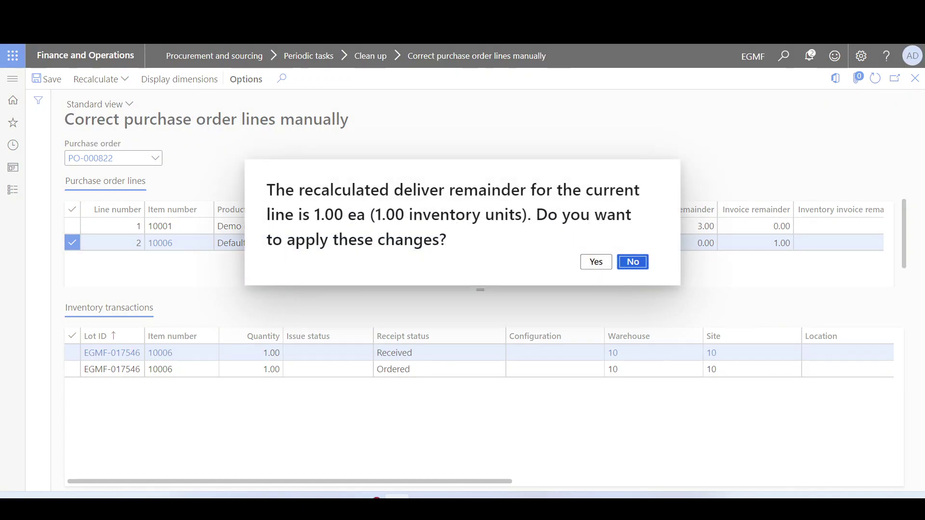
pyautogui.click(596, 263)
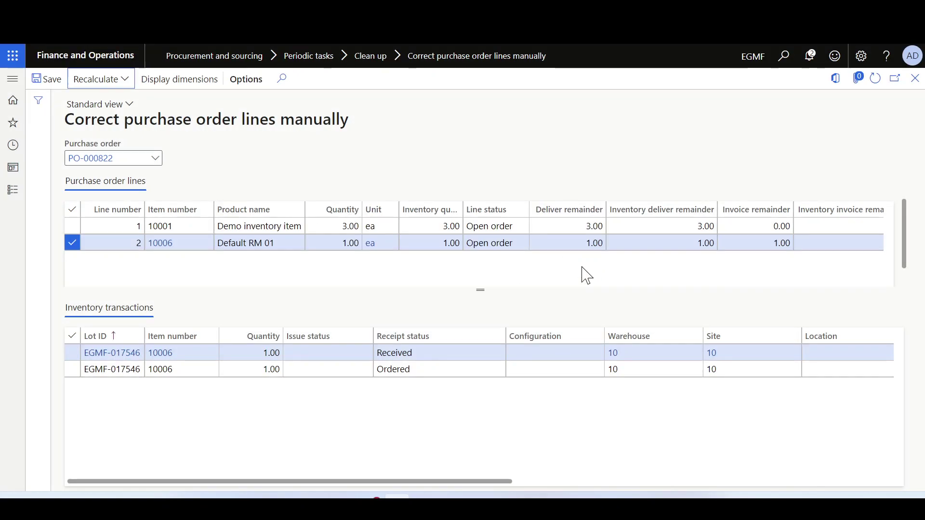
# Return from the correction page to PO-000822 and cancel the item 10001 line's remaining deliver quantity.
pyautogui.click(518, 224)
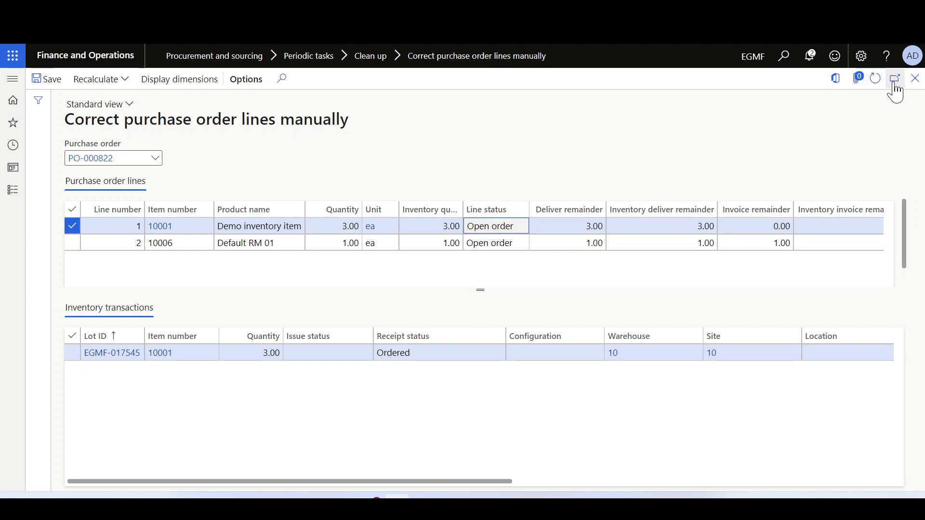
pyautogui.click(915, 78)
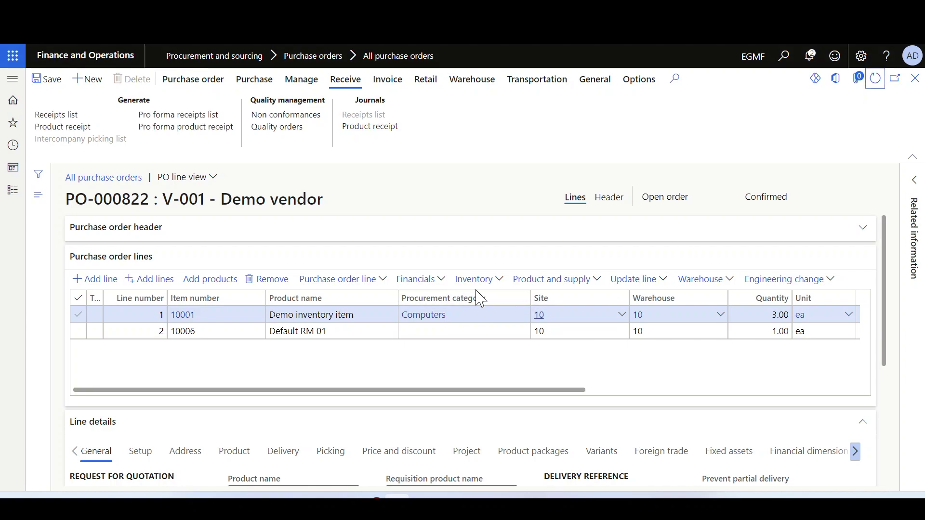
pyautogui.click(638, 283)
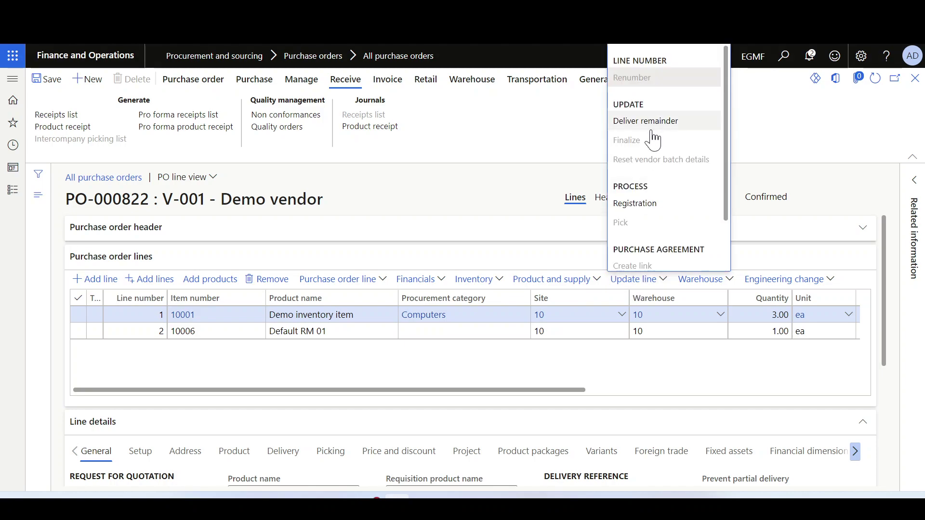
pyautogui.click(638, 130)
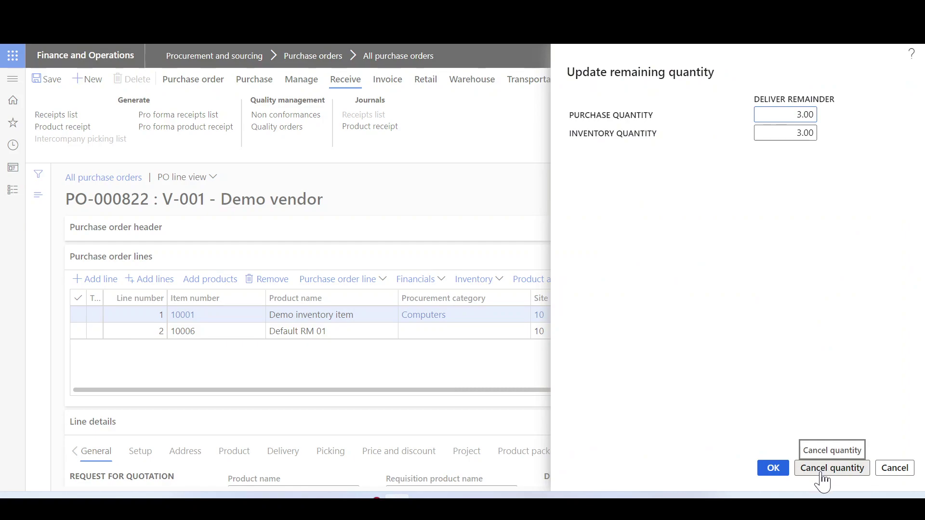
pyautogui.click(823, 480)
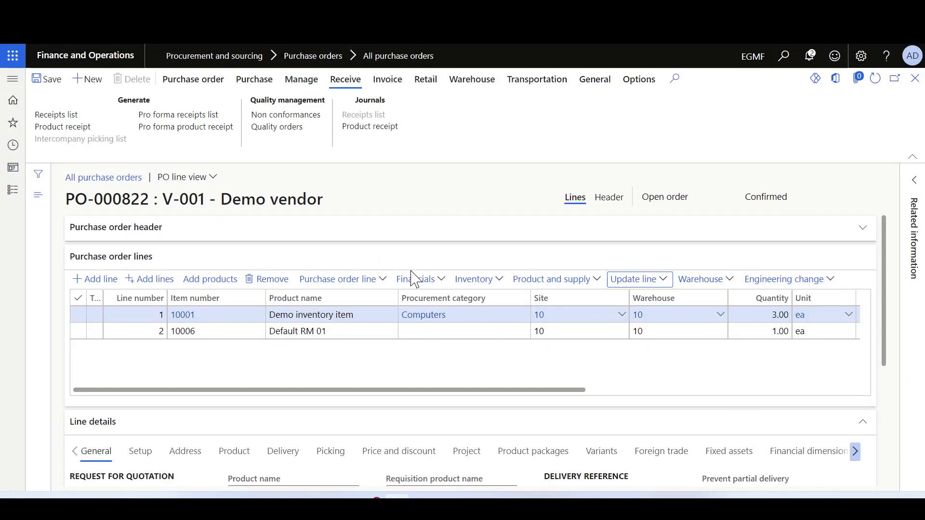
# Check the inventory transactions of the item 10001 line and of the item 10006 line, returning to the purchase order.
pyautogui.click(472, 279)
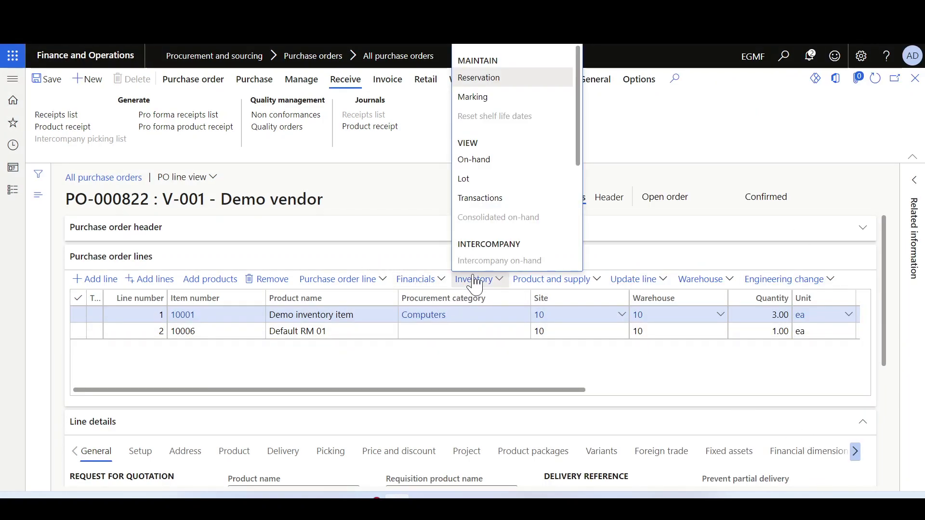
pyautogui.click(479, 201)
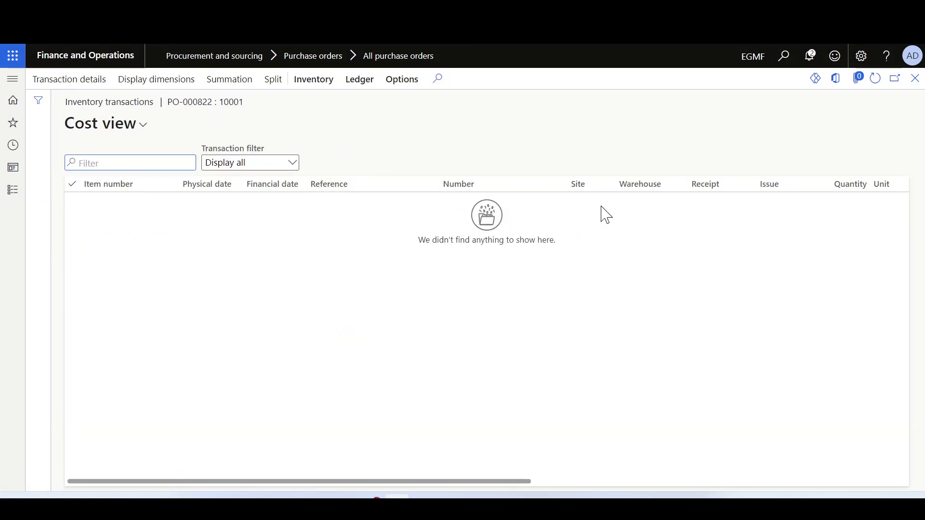
pyautogui.press('Escape')
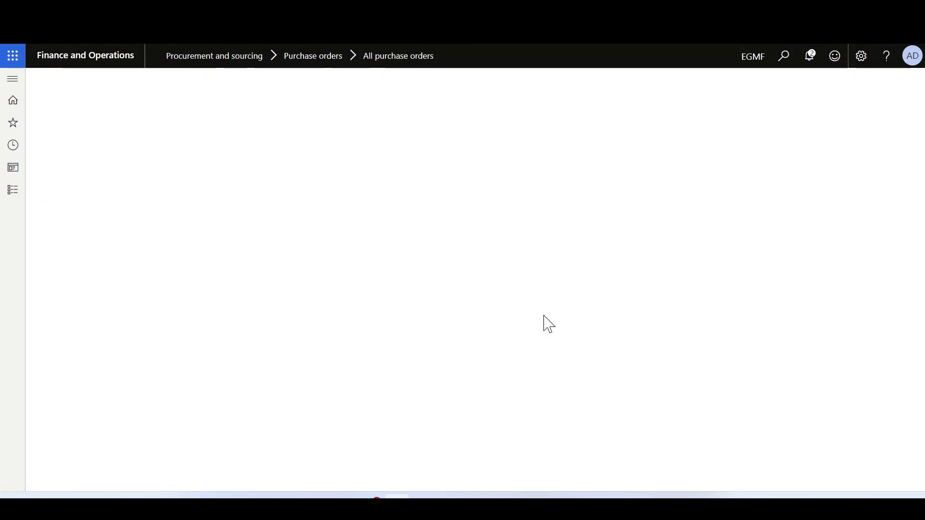
pyautogui.click(460, 331)
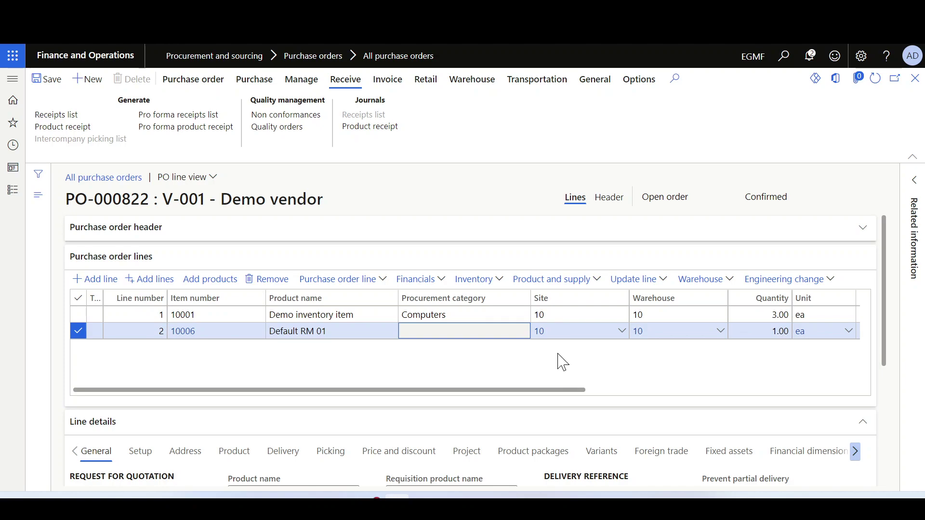
pyautogui.click(465, 280)
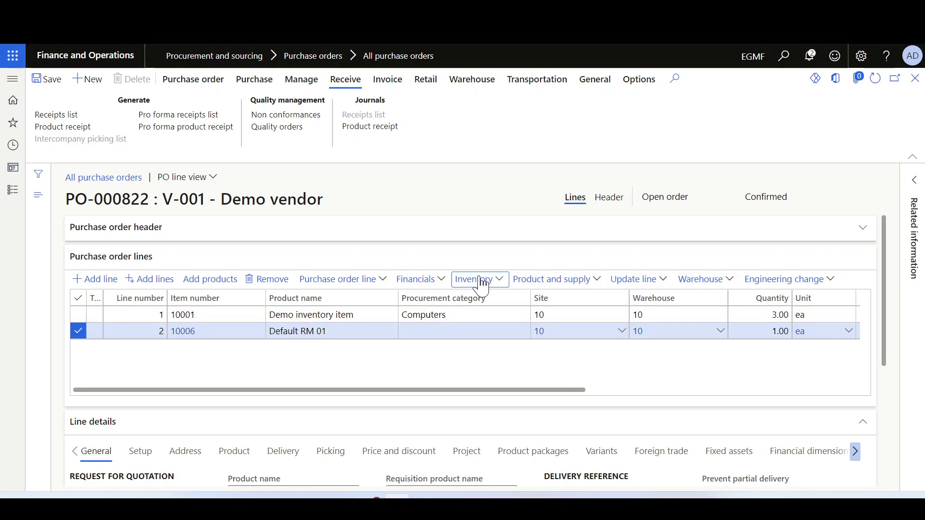
pyautogui.click(478, 199)
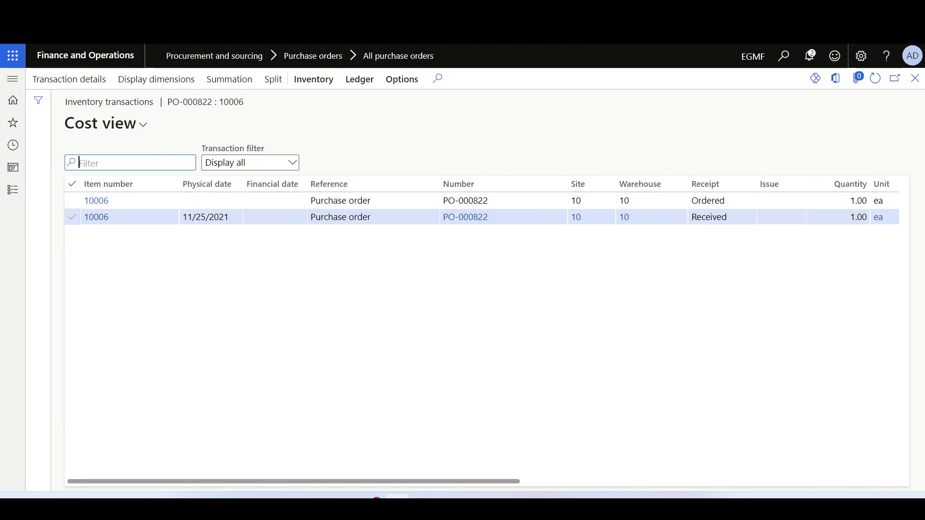
pyautogui.press('Escape')
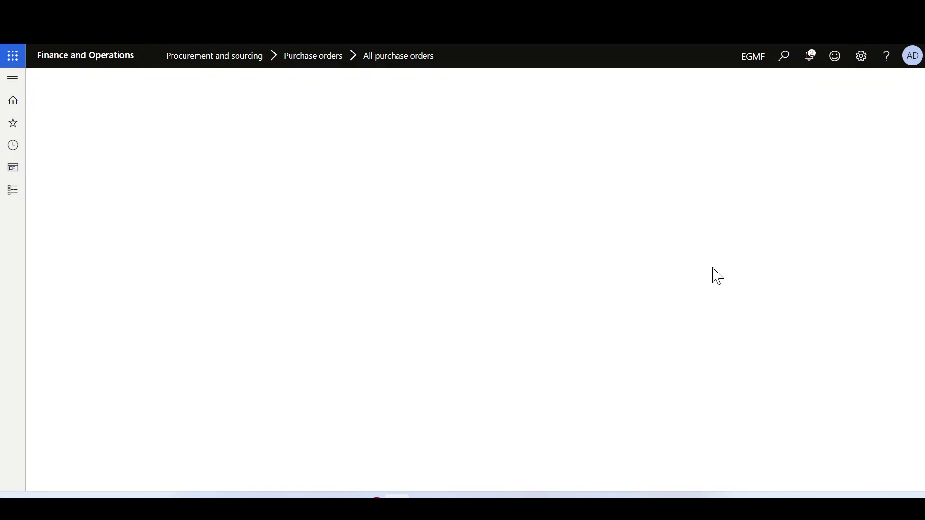
# Cancel the remaining deliver quantity of the item 10006 line.
pyautogui.click(643, 282)
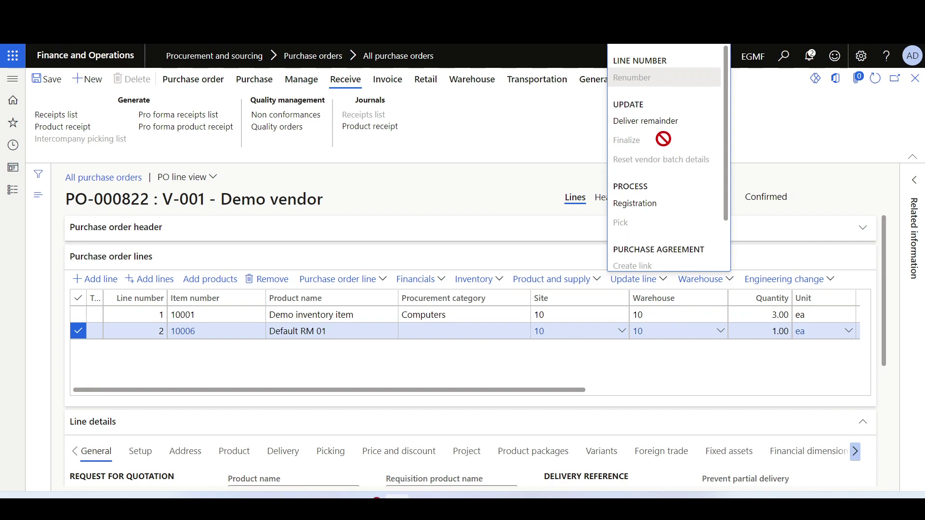
pyautogui.click(652, 120)
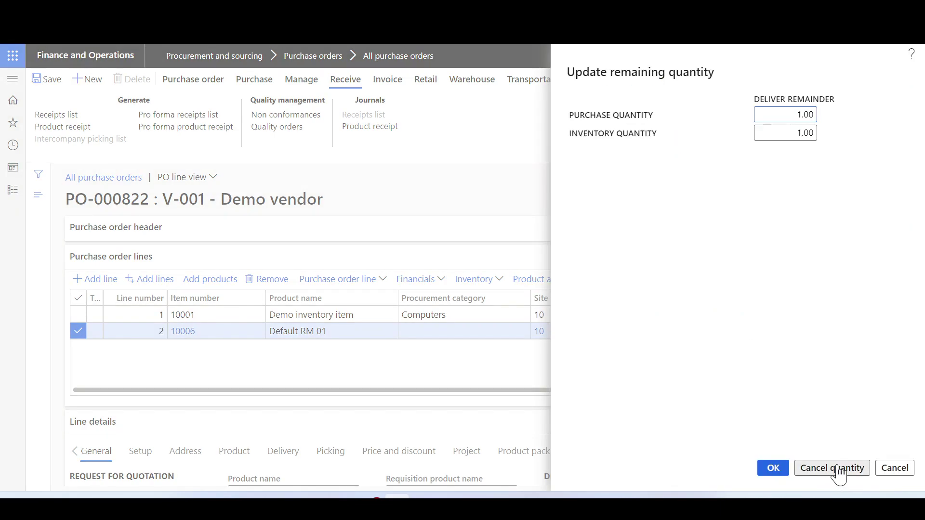
pyautogui.click(838, 468)
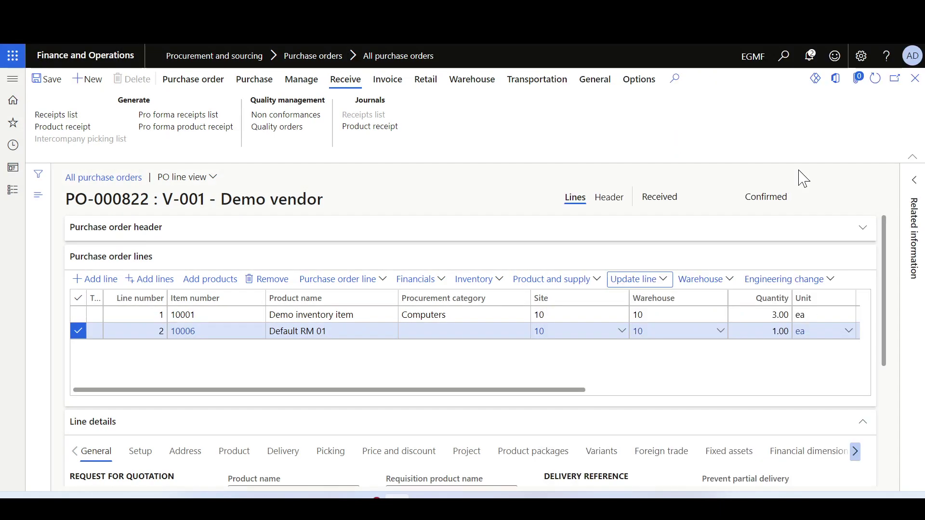
# Check the inventory transactions of the item 10006 line on PO-000822.
pyautogui.click(477, 280)
pyautogui.click(487, 202)
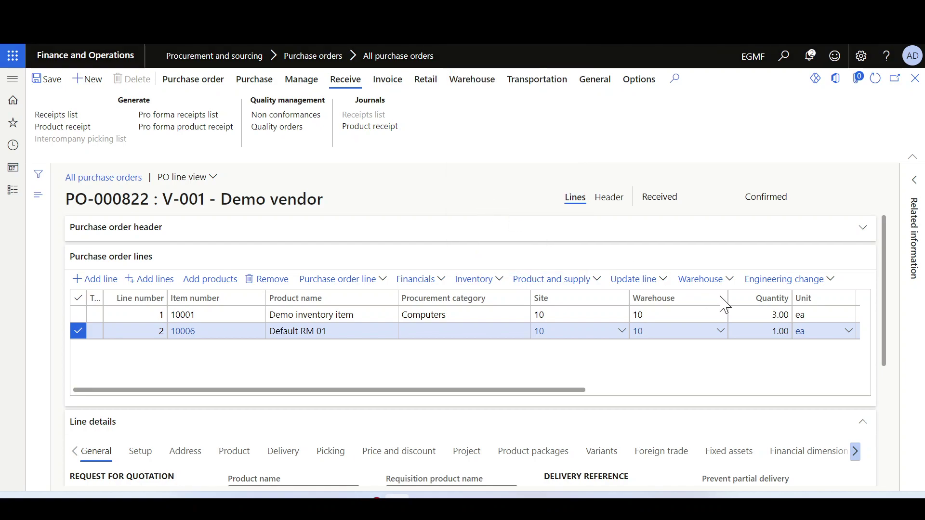
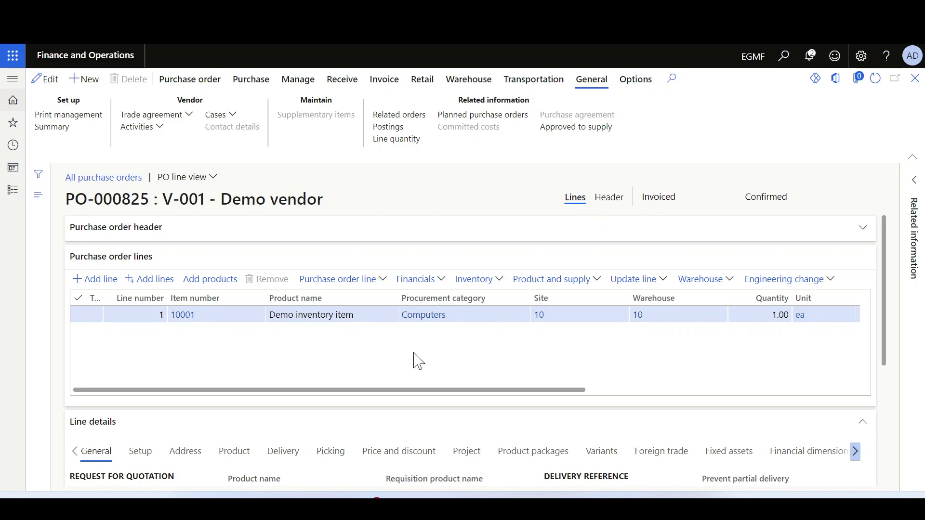
# Check the line status and inventory transactions of the item 10001 line on PO-000825, returning to the purchase order.
pyautogui.hscroll(5, 631, 363)
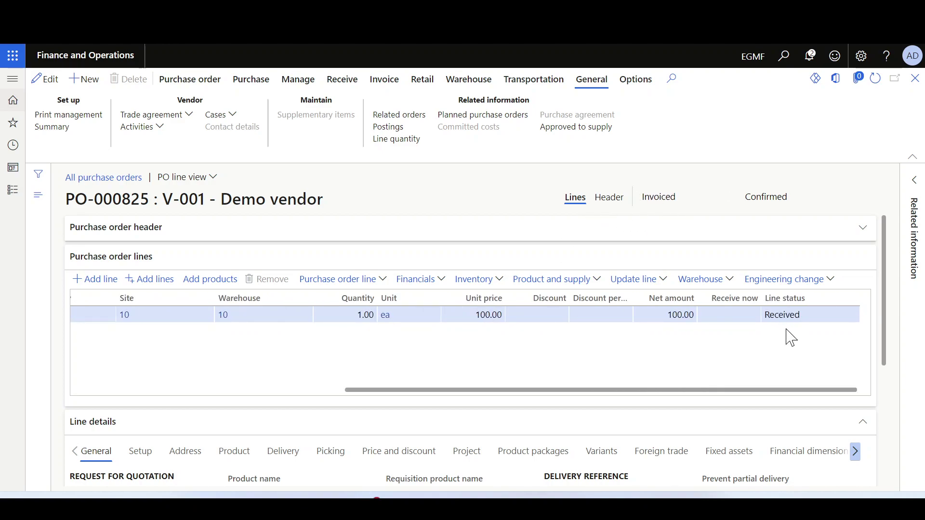
pyautogui.hscroll(-5, 365, 359)
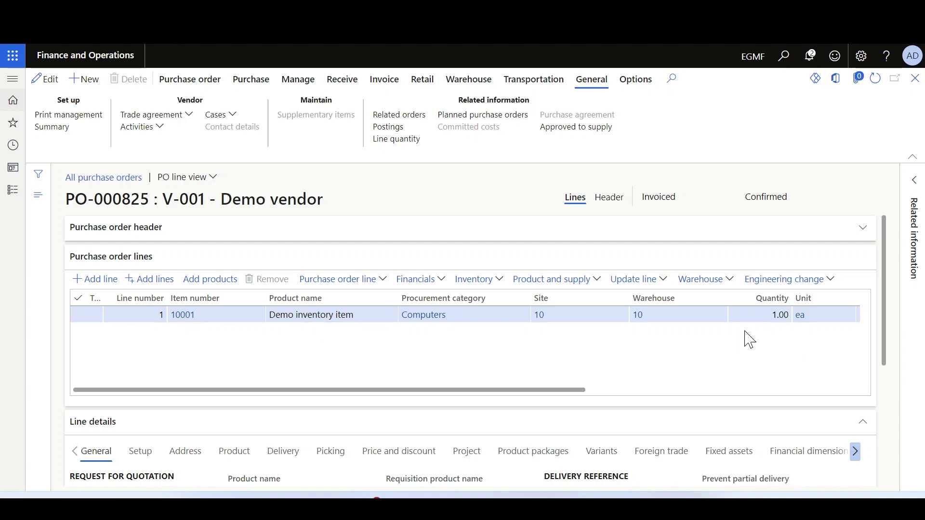
pyautogui.hscroll(3, 748, 336)
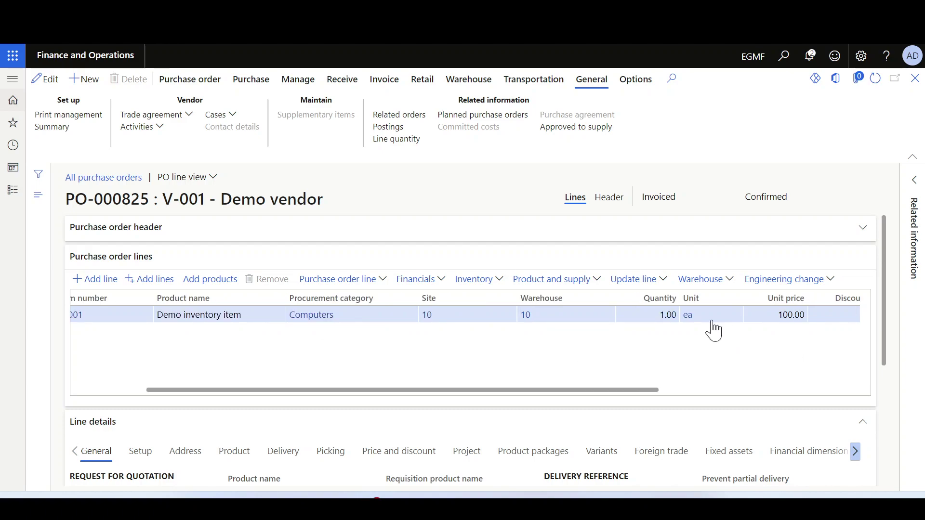
pyautogui.click(472, 283)
pyautogui.click(488, 199)
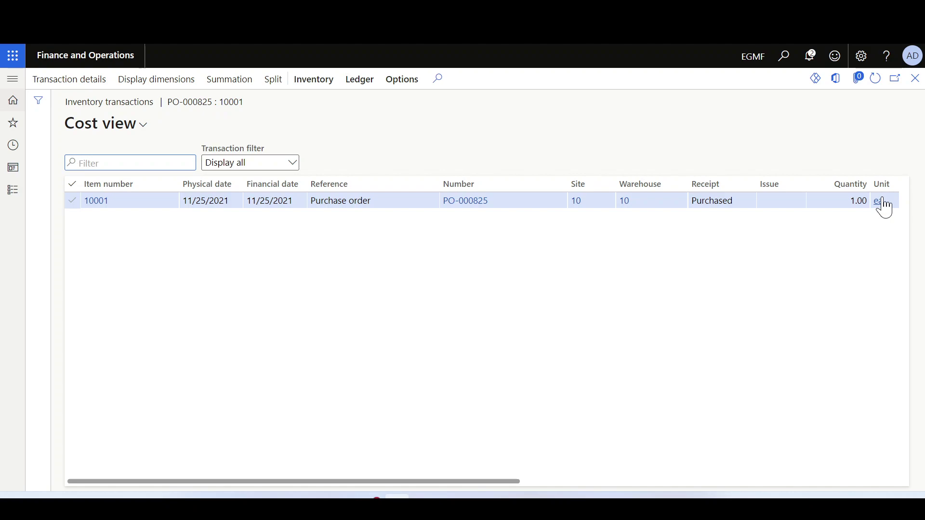
pyautogui.click(728, 199)
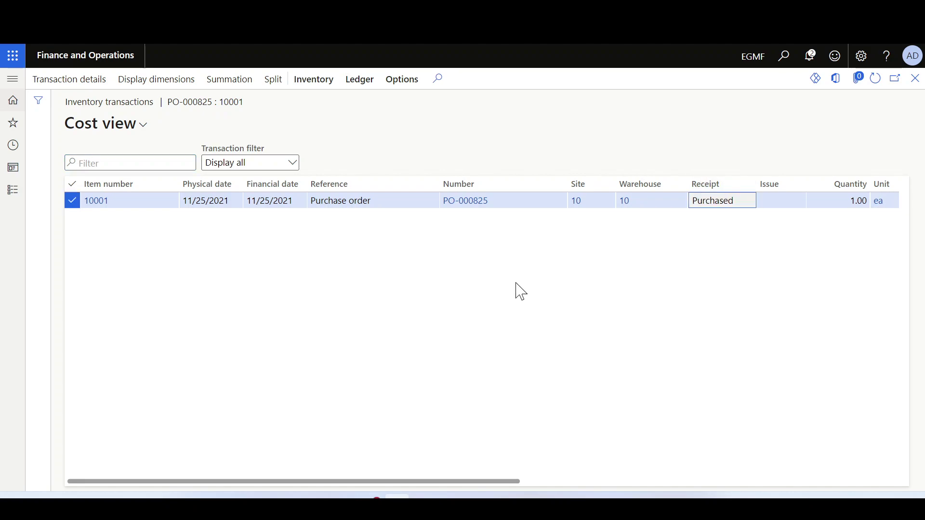
pyautogui.press('Escape')
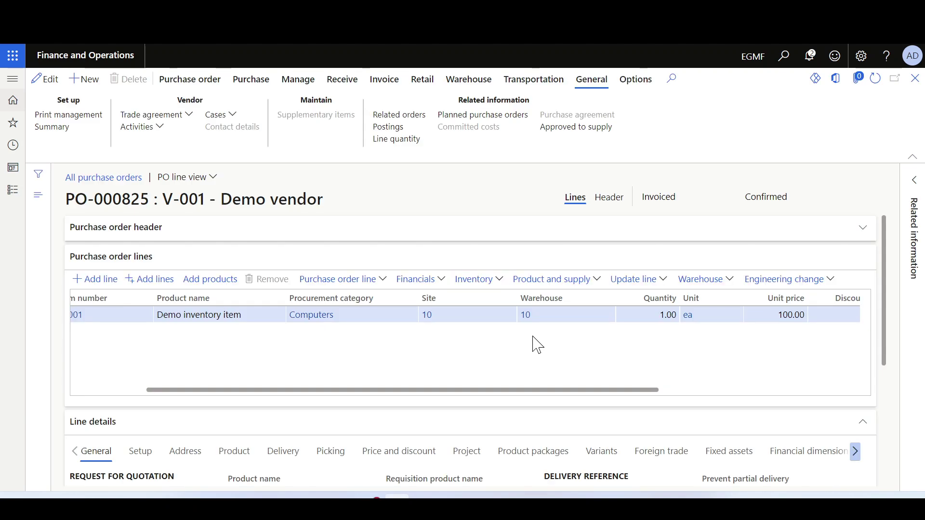
# Check the deliver remainder of the PO-000825 line without updating the remaining quantity.
pyautogui.hscroll(10, 538, 345)
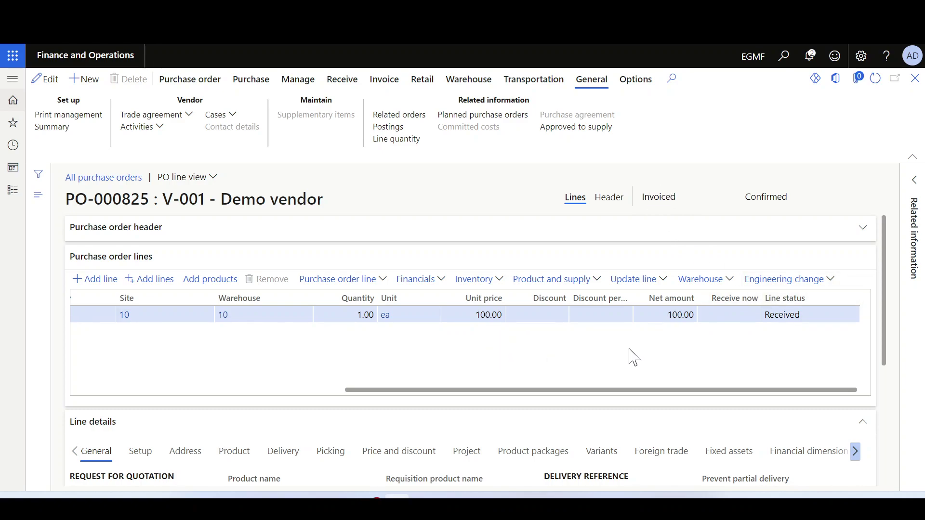
pyautogui.click(627, 279)
pyautogui.click(628, 140)
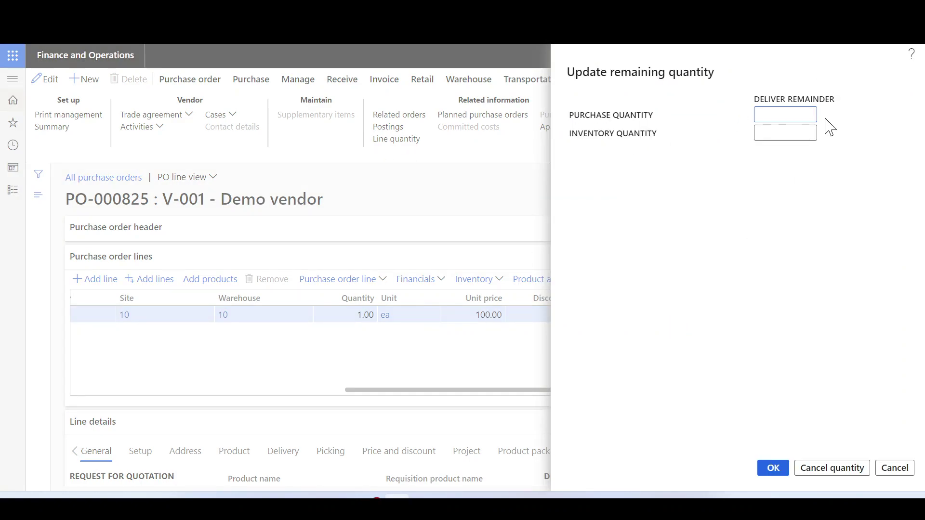
pyautogui.click(522, 330)
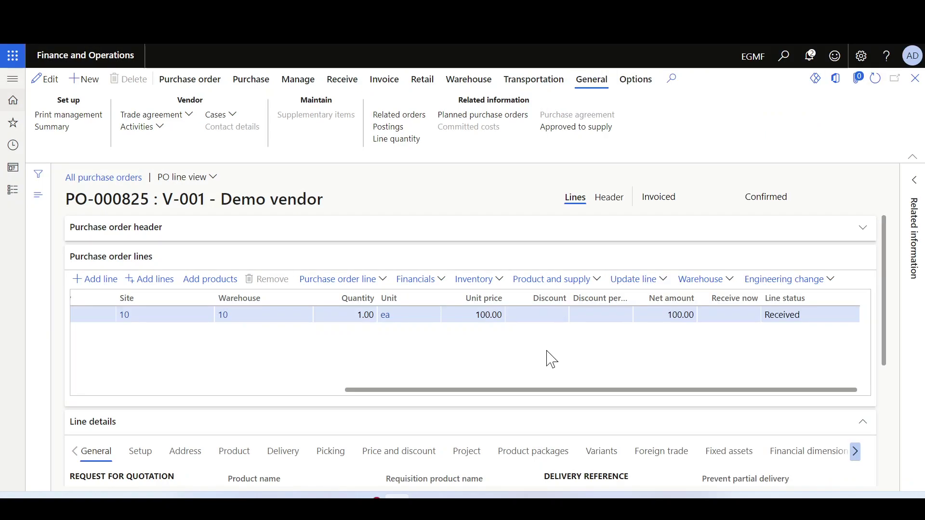
# Review the invoiced, received and remaining line quantities of PO-000825, returning to the purchase order.
pyautogui.click(385, 140)
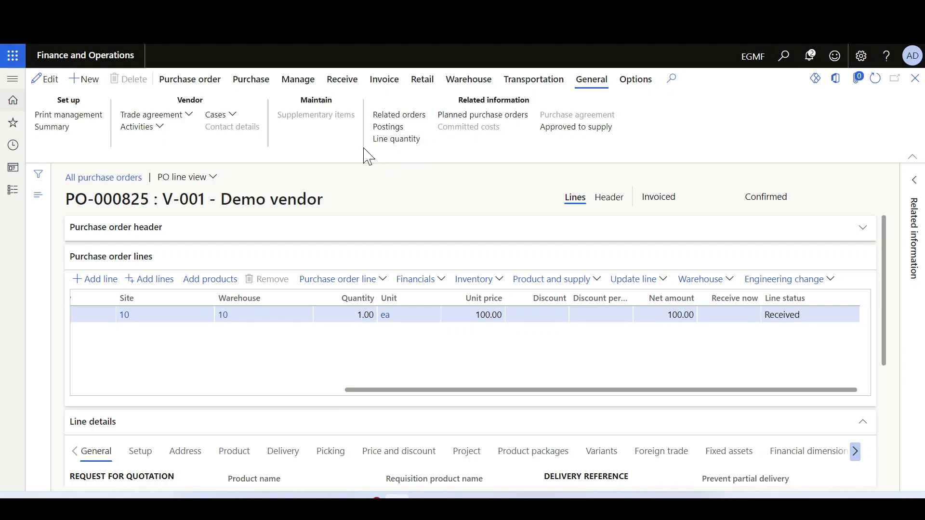
pyautogui.hscroll(10, 554, 260)
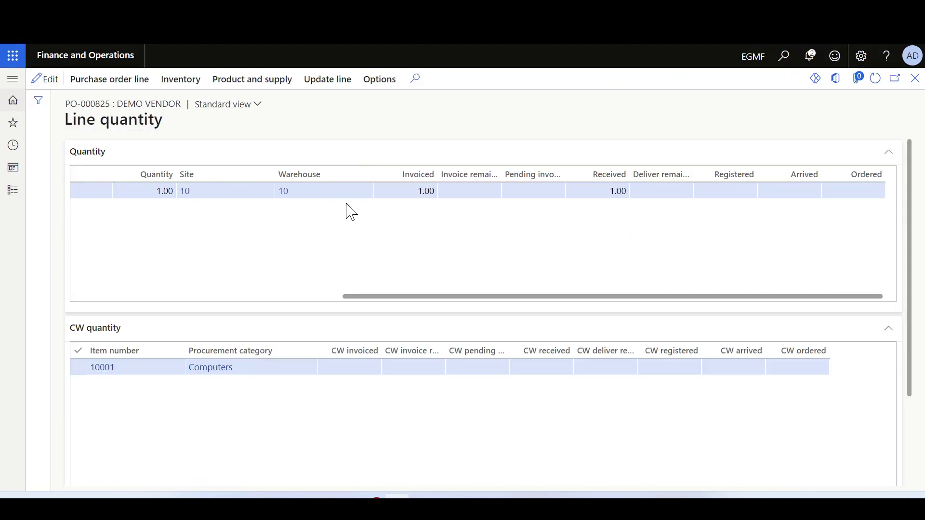
pyautogui.hscroll(-10, 352, 212)
pyautogui.hscroll(10, 549, 226)
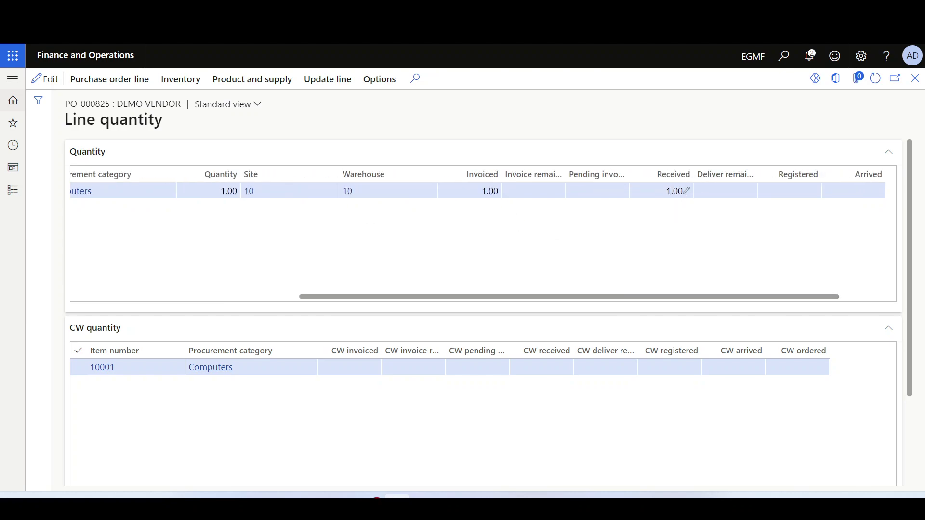
pyautogui.hscroll(3, 581, 226)
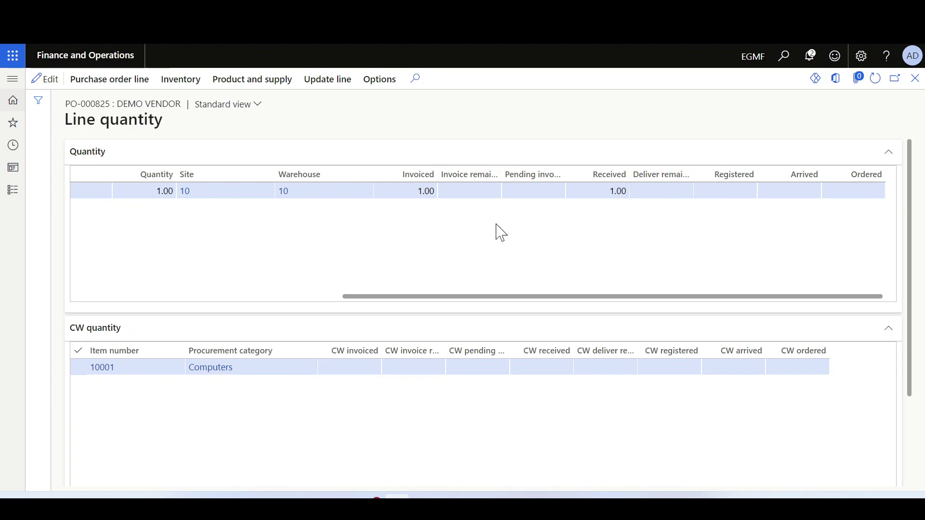
pyautogui.press('Escape')
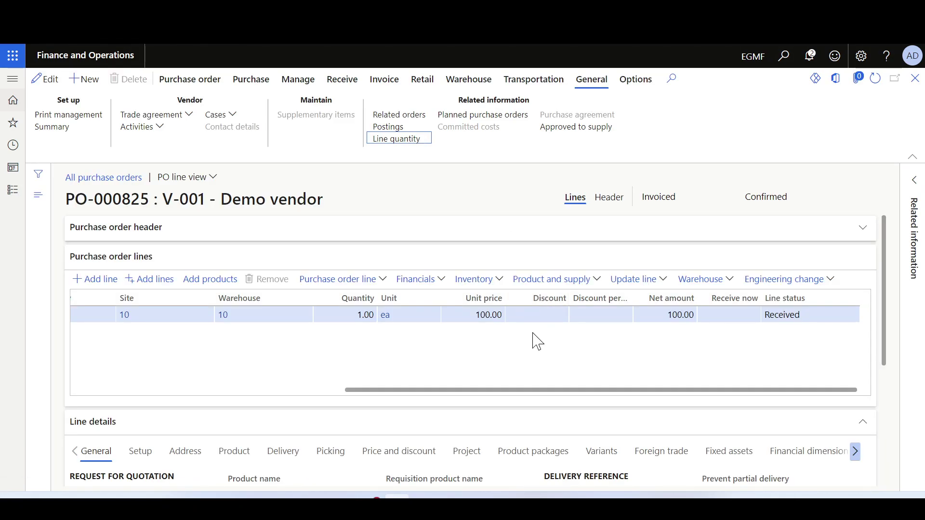
# Recalculate the PO-000825 line's status in Correct purchase order lines manually, apply the change, and check the line status back on the order.
pyautogui.hscroll(-5, 532, 339)
pyautogui.hscroll(5, 672, 345)
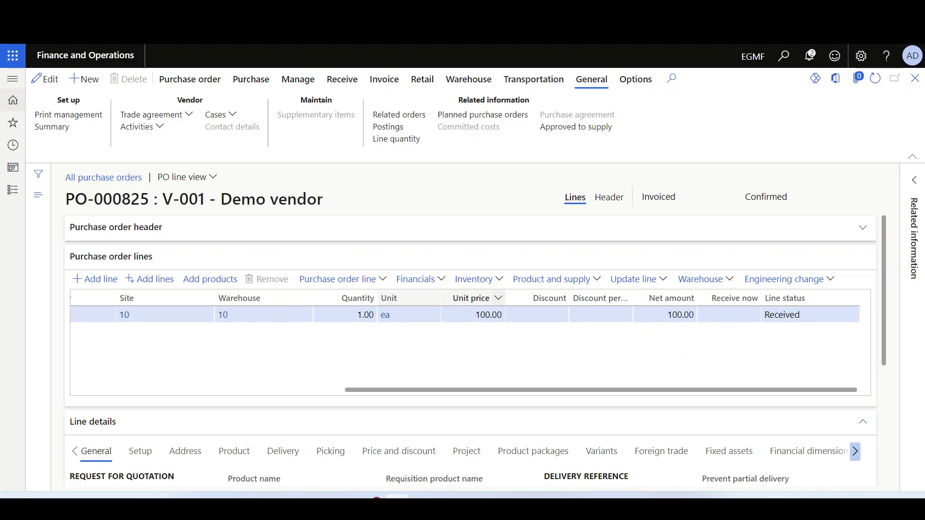
pyautogui.hscroll(-5, 460, 354)
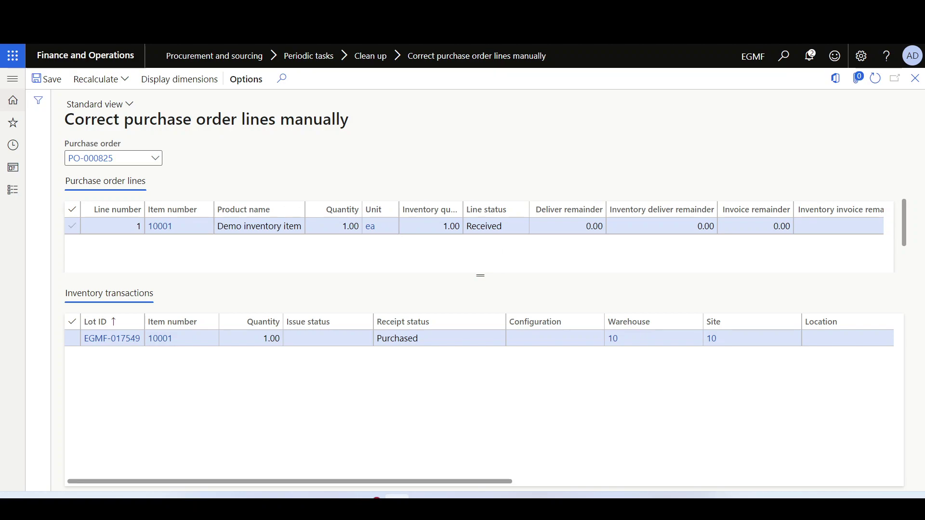
pyautogui.click(499, 226)
pyautogui.hscroll(1, 745, 256)
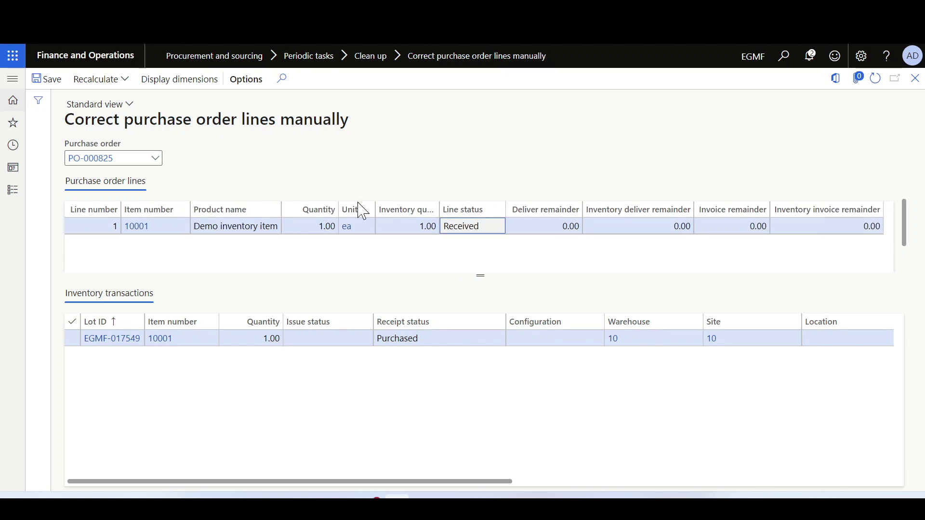
pyautogui.click(122, 81)
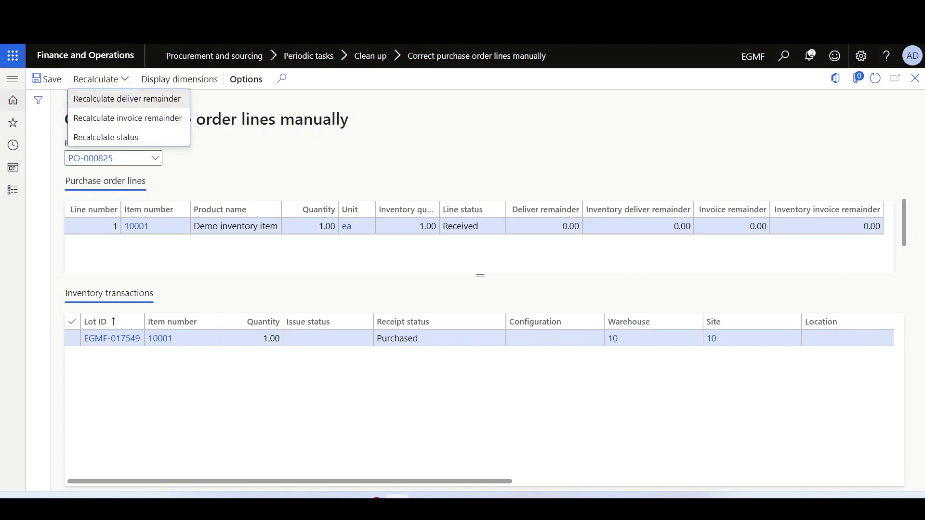
pyautogui.click(116, 138)
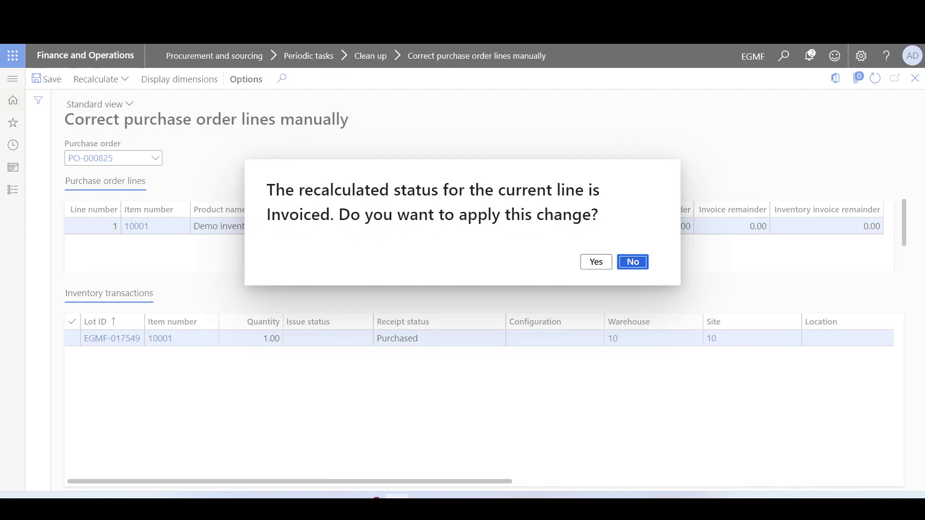
pyautogui.click(596, 263)
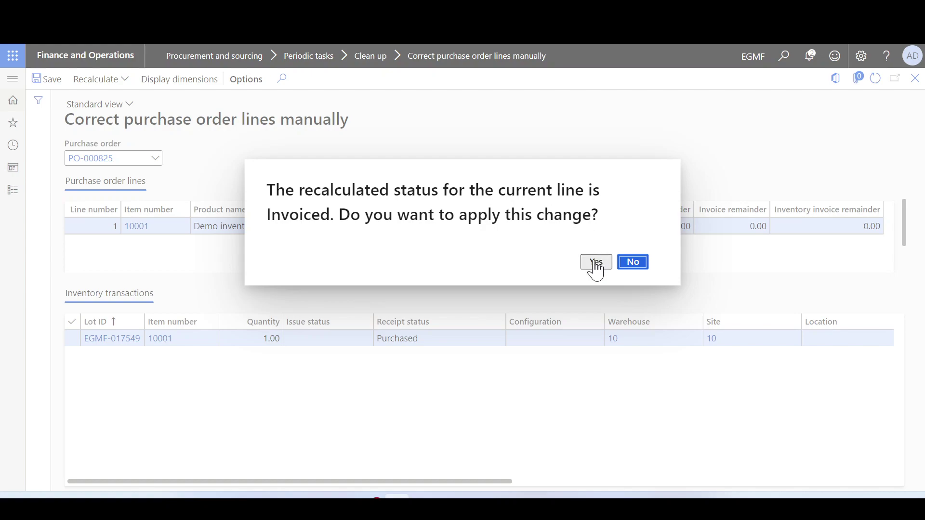
pyautogui.press('Escape')
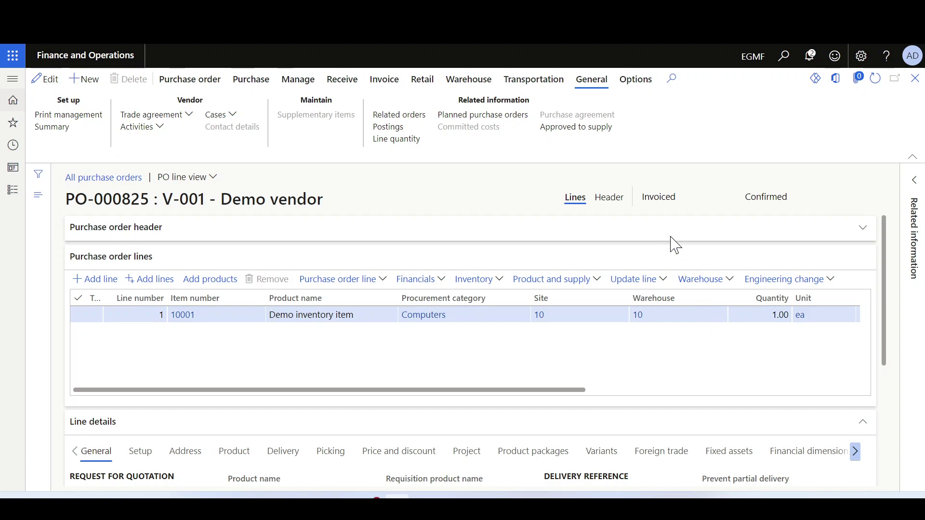
pyautogui.hscroll(5, 665, 337)
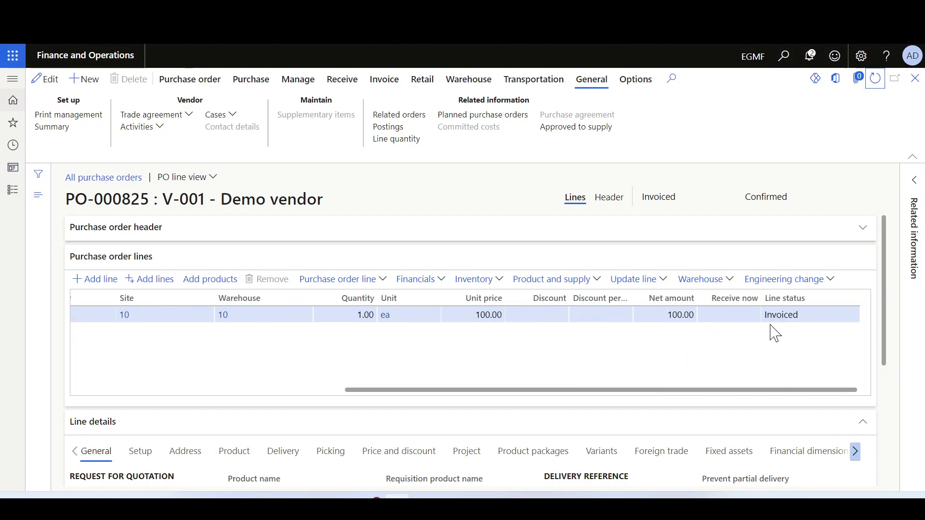